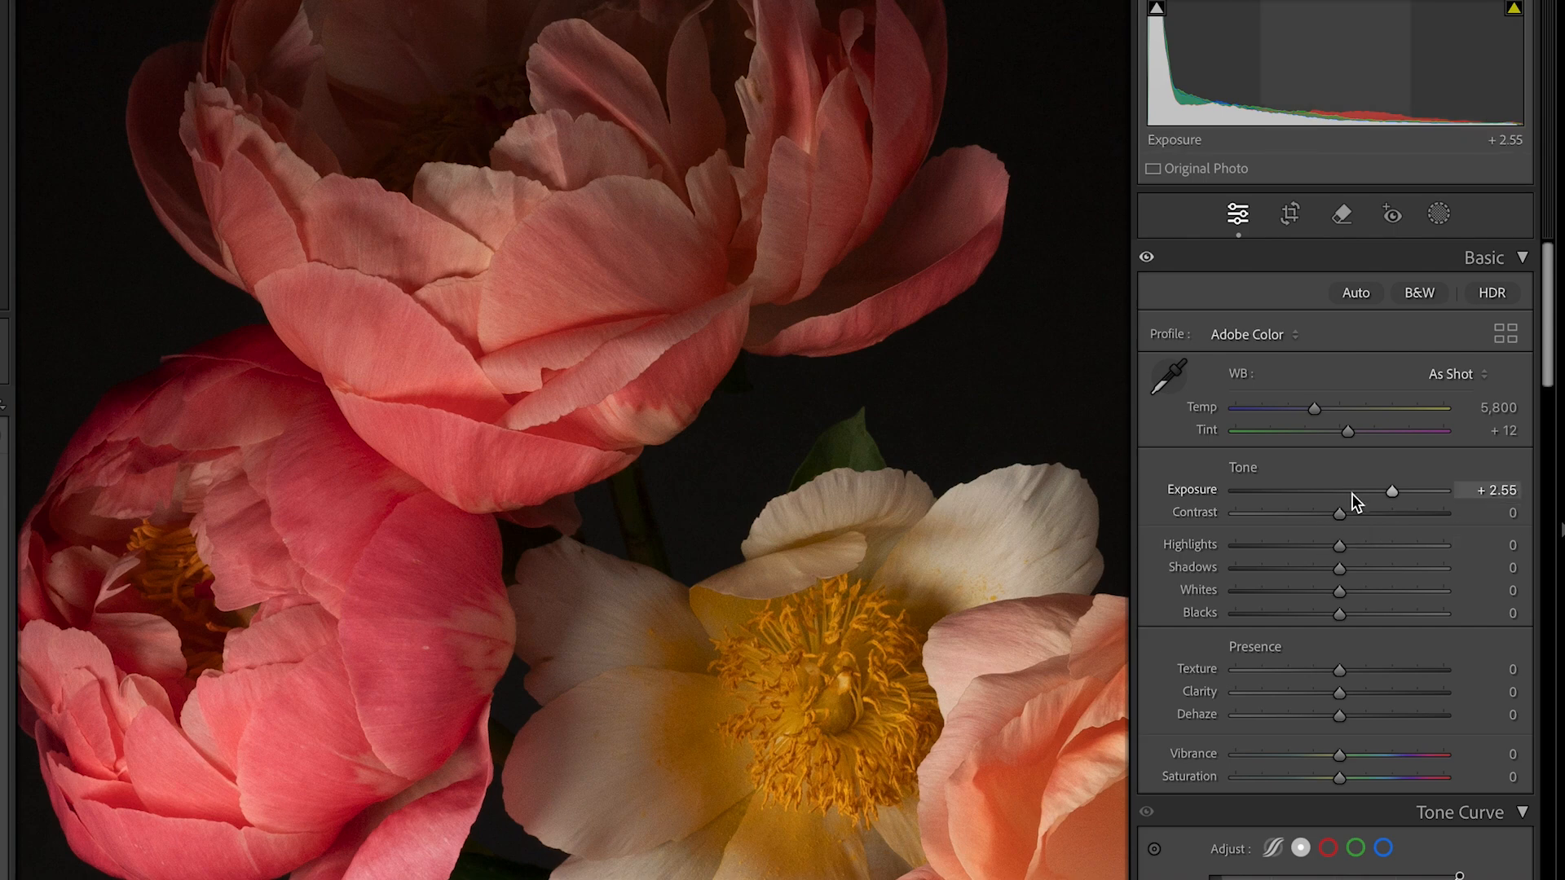
Lower the peony photo's Exposure to +0.50, inspect the central bloom up close, and raise the Exposure again
left_click_drag(1392, 487, 1352, 508)
key("z")
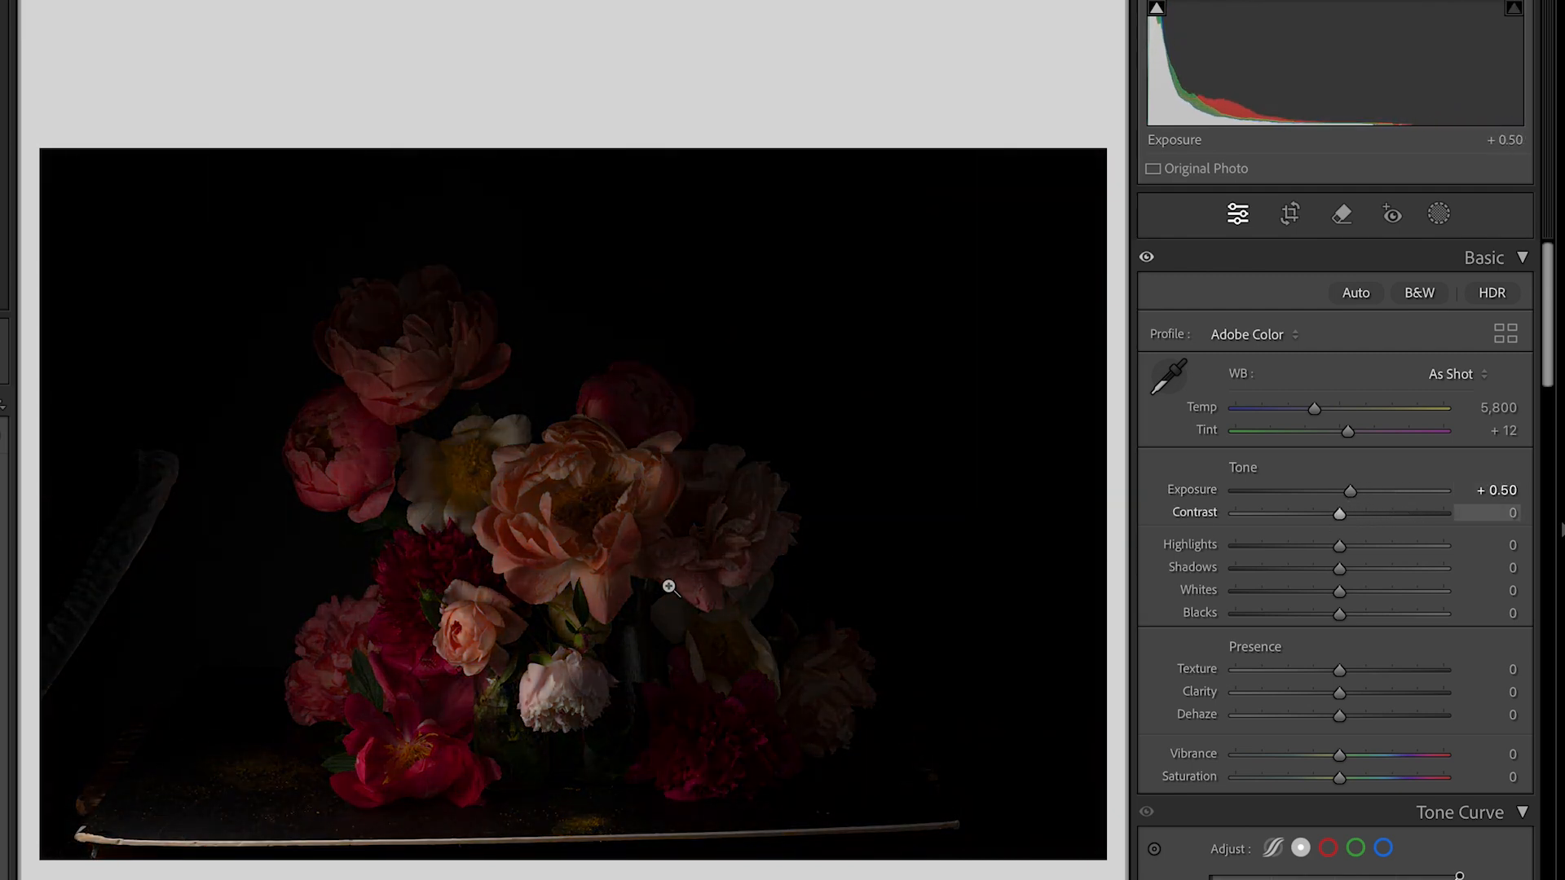
left_click(601, 662)
left_click_drag(748, 560, 839, 790)
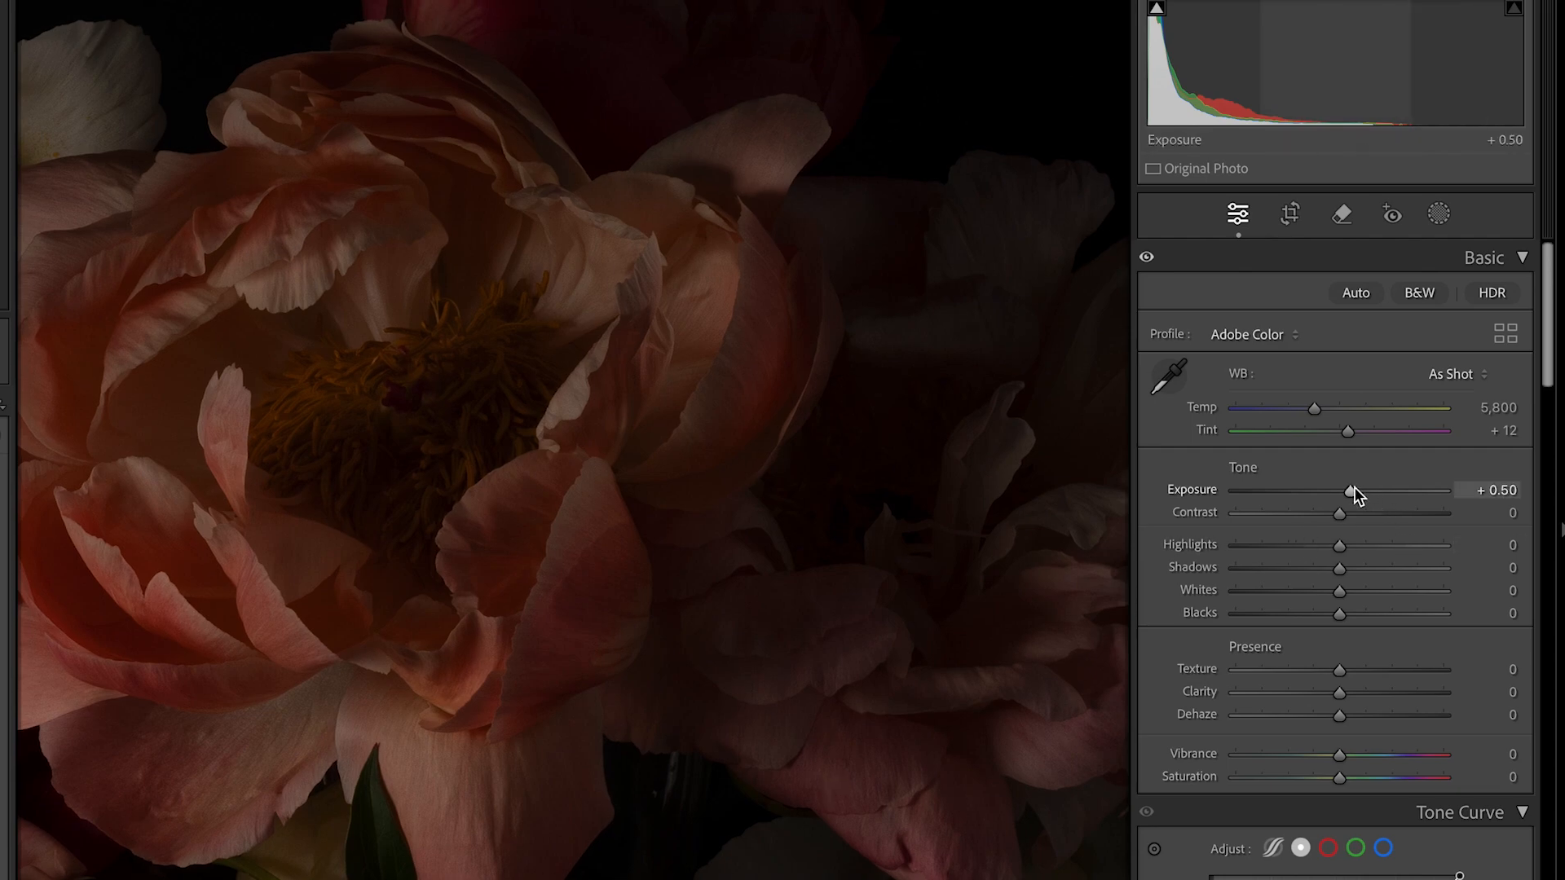
left_click_drag(1352, 487, 1404, 486)
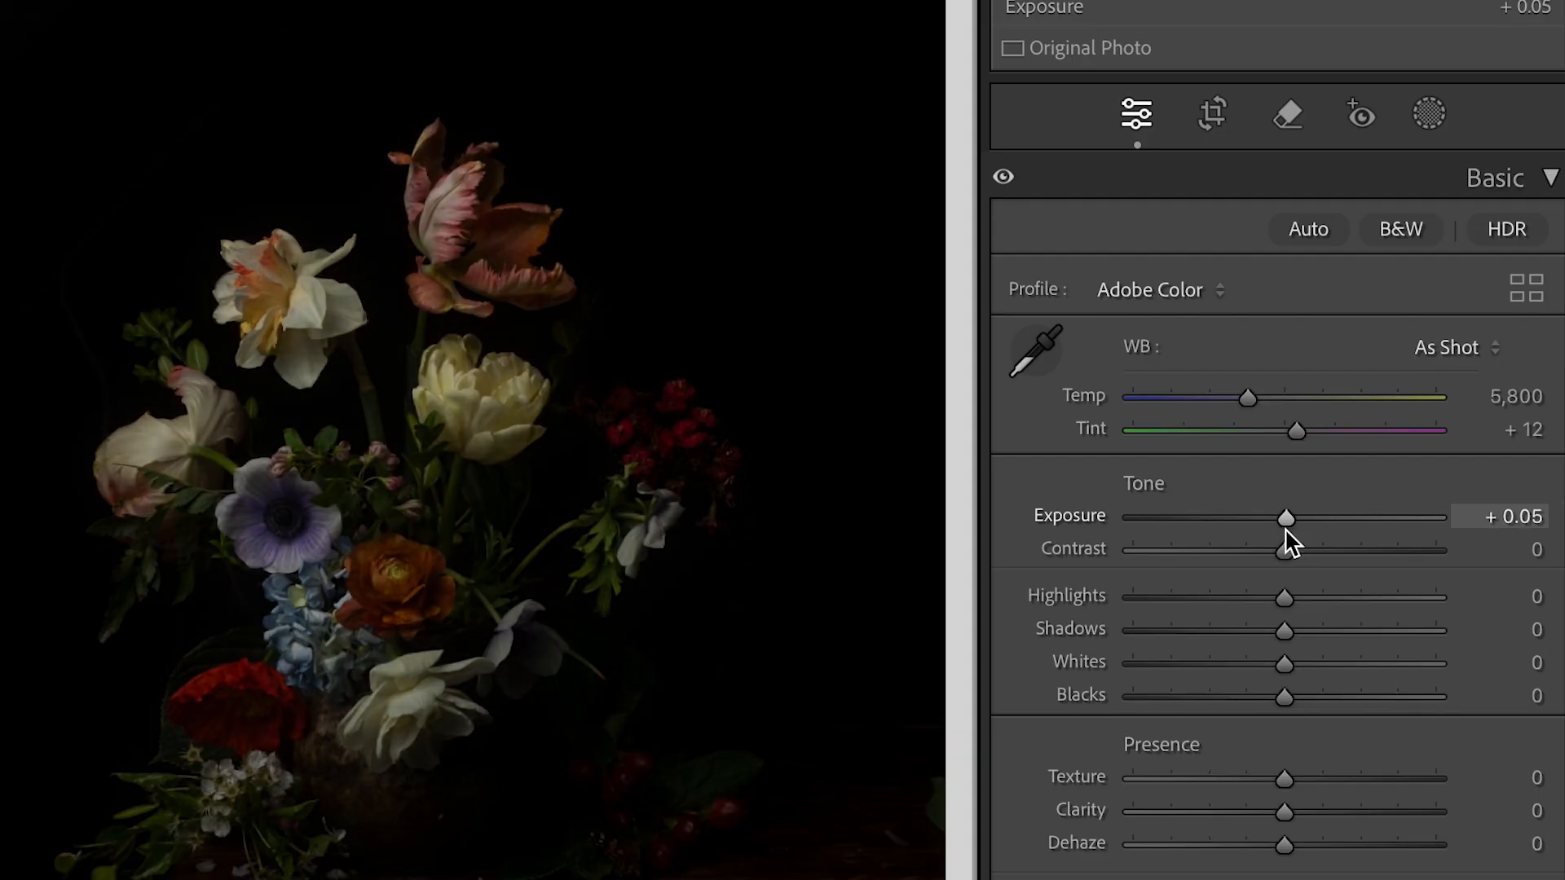
Raise the Exposure of the vertical mixed-bouquet photo to +1.70 and try a much brighter setting
left_click_drag(1285, 530, 1342, 530)
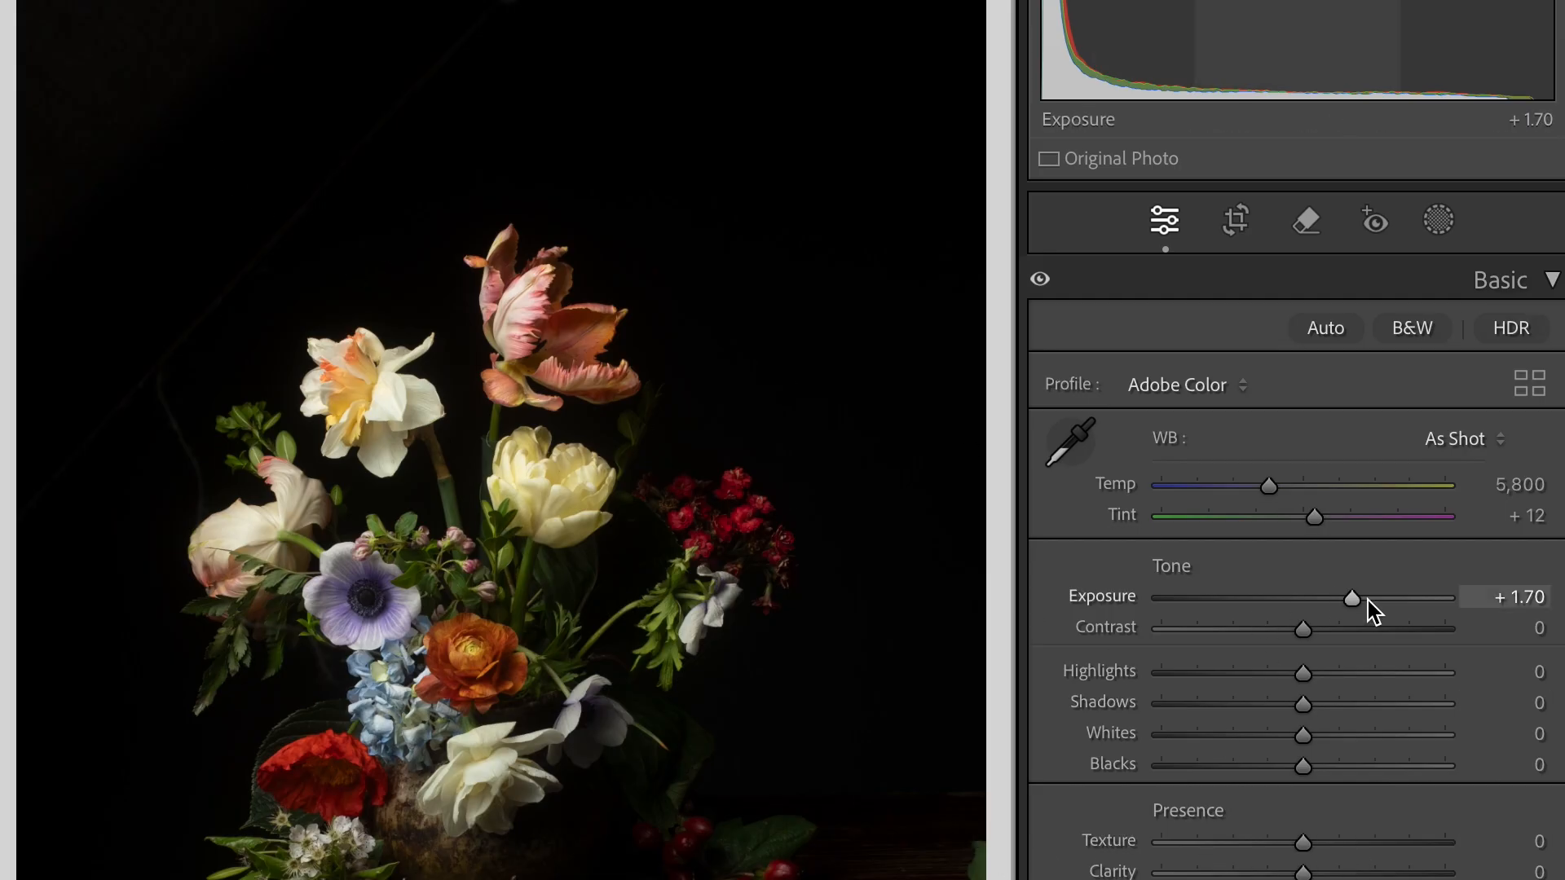
left_click_drag(1355, 602, 1450, 600)
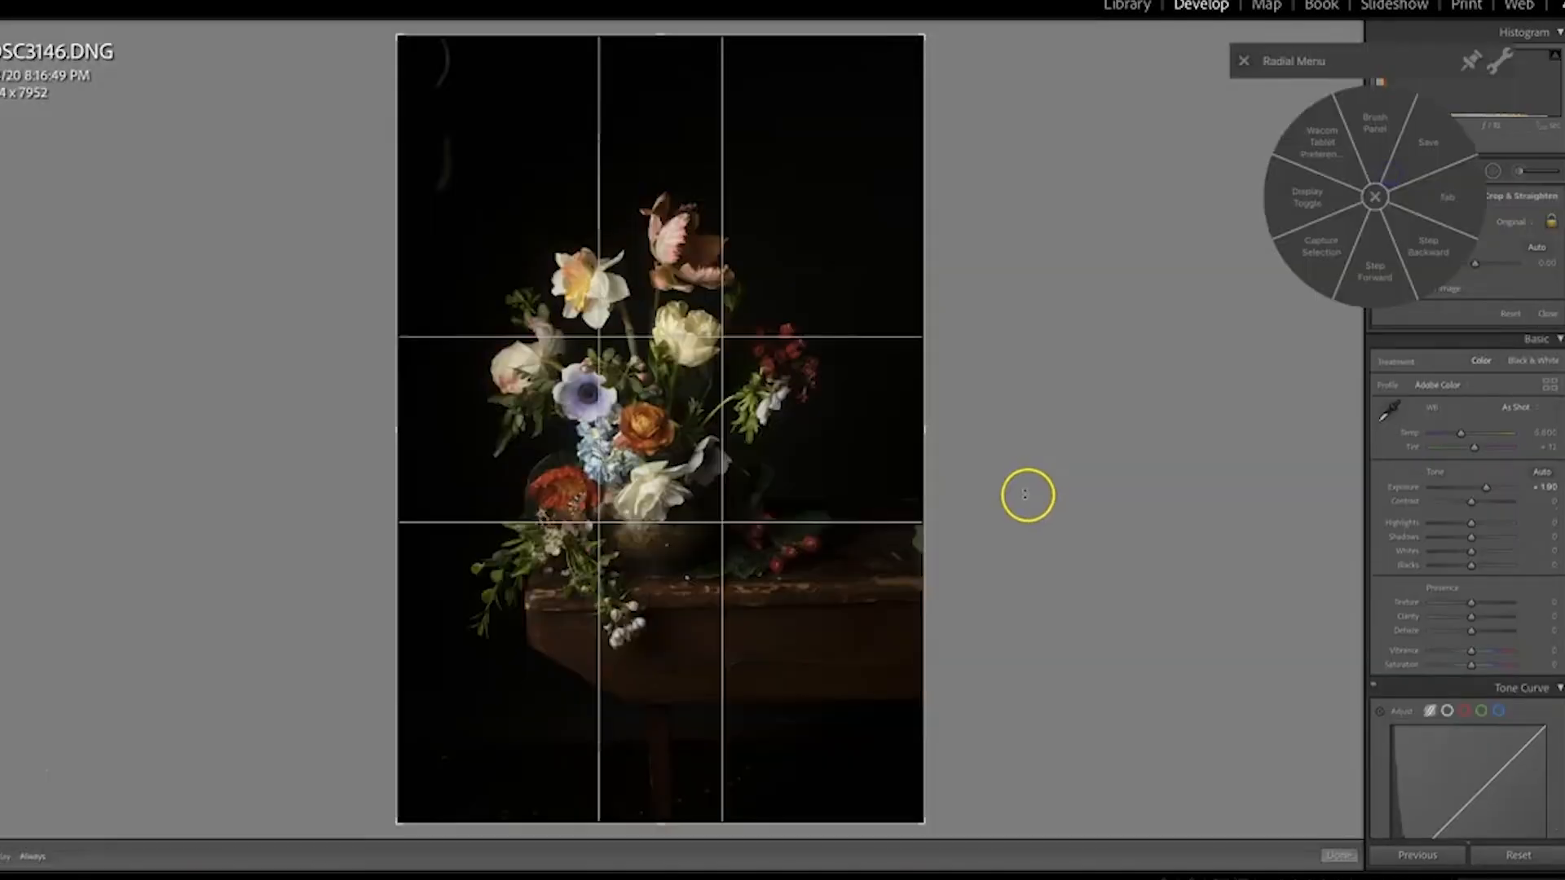
Crop the bouquet photo tighter around the flowers and table, keeping the Original aspect ratio
left_click_drag(992, 469, 1009, 480)
left_click_drag(406, 49, 450, 114)
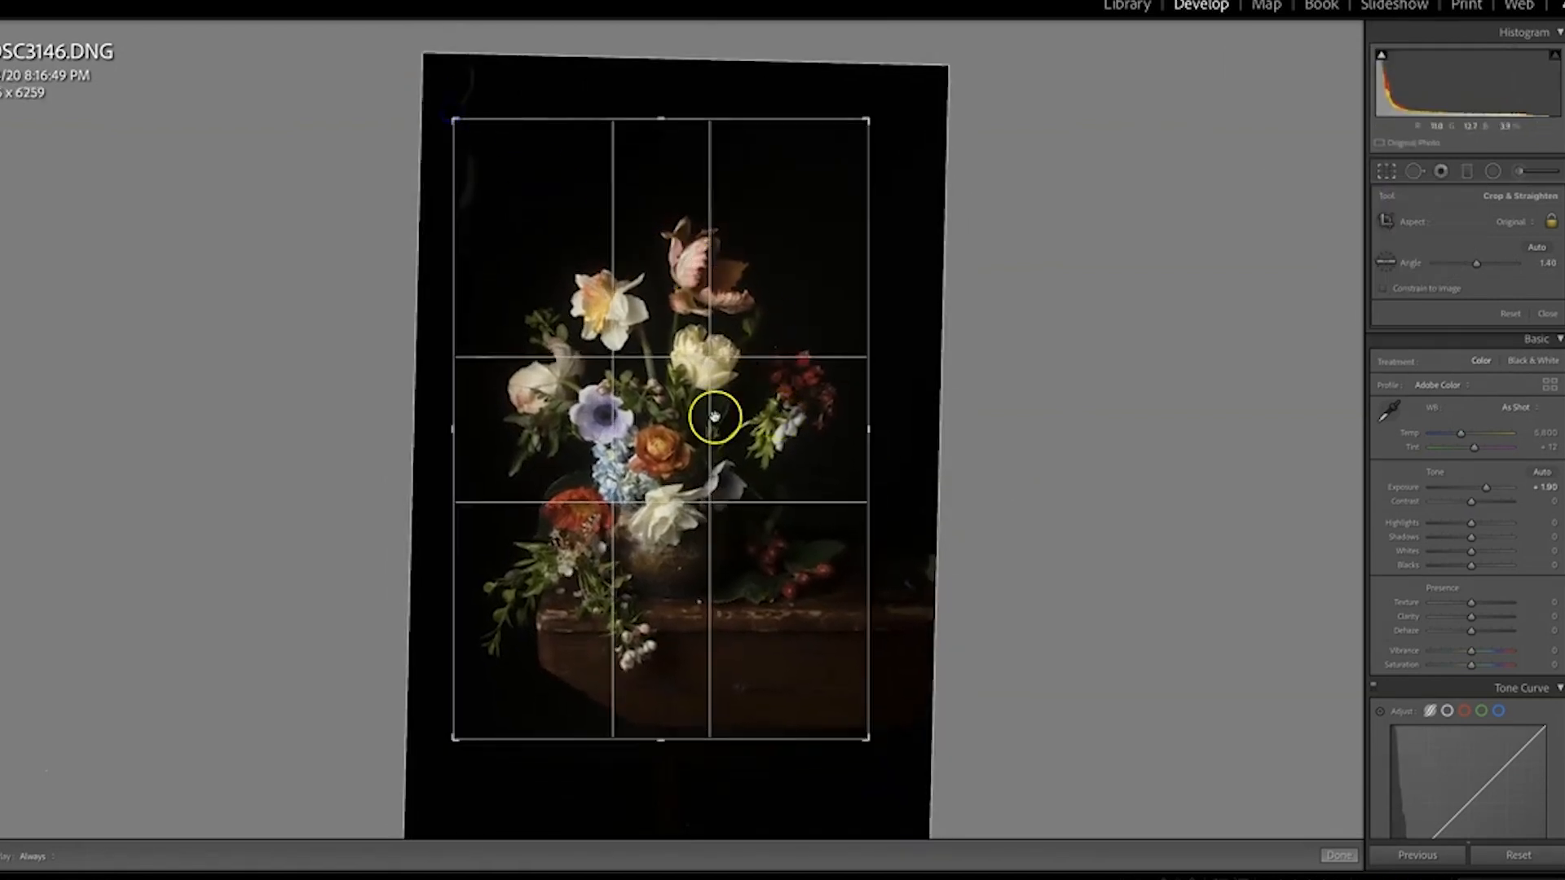
left_click_drag(667, 471, 665, 458)
key("Return")
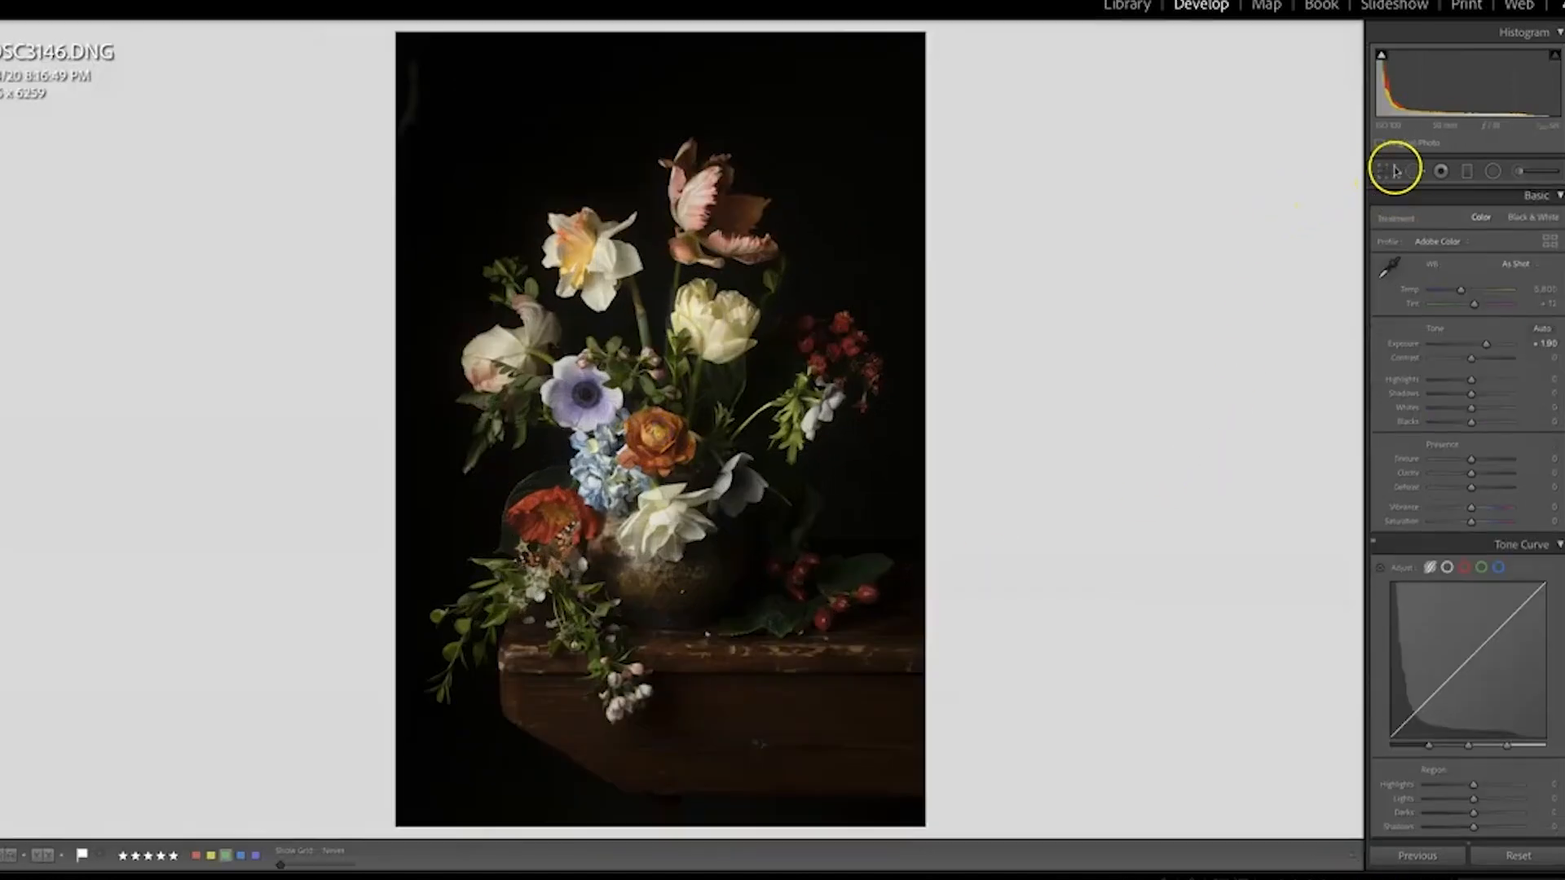
Raise Exposure to +4.20 to expose background flaws and clone over the light patch in the photo's upper-left corner with a size 75 brush
left_click_drag(1486, 343, 1503, 345)
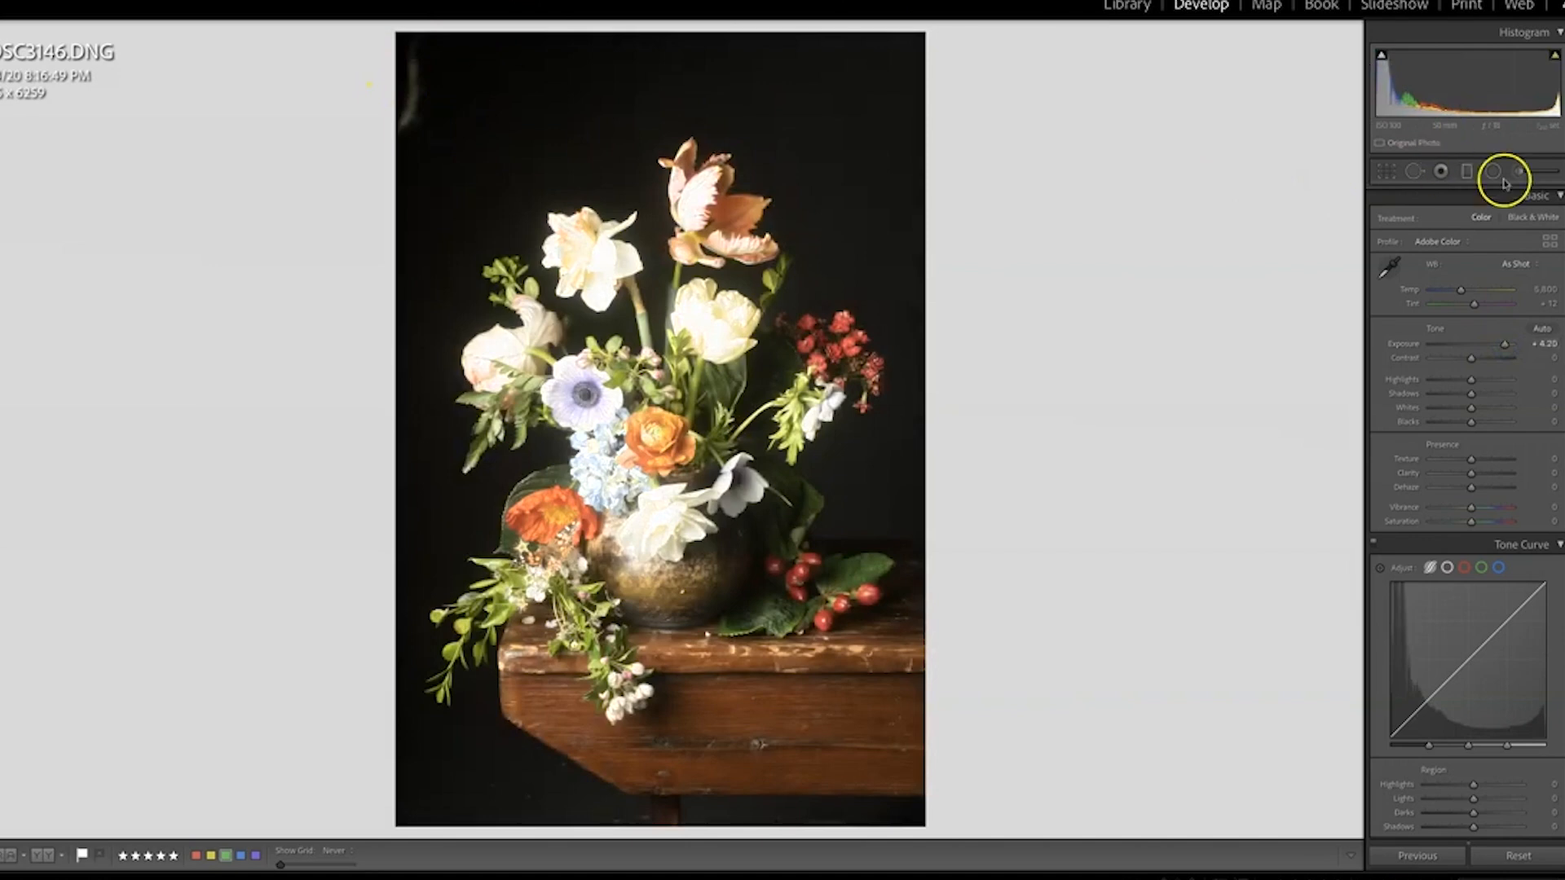
left_click(1415, 171)
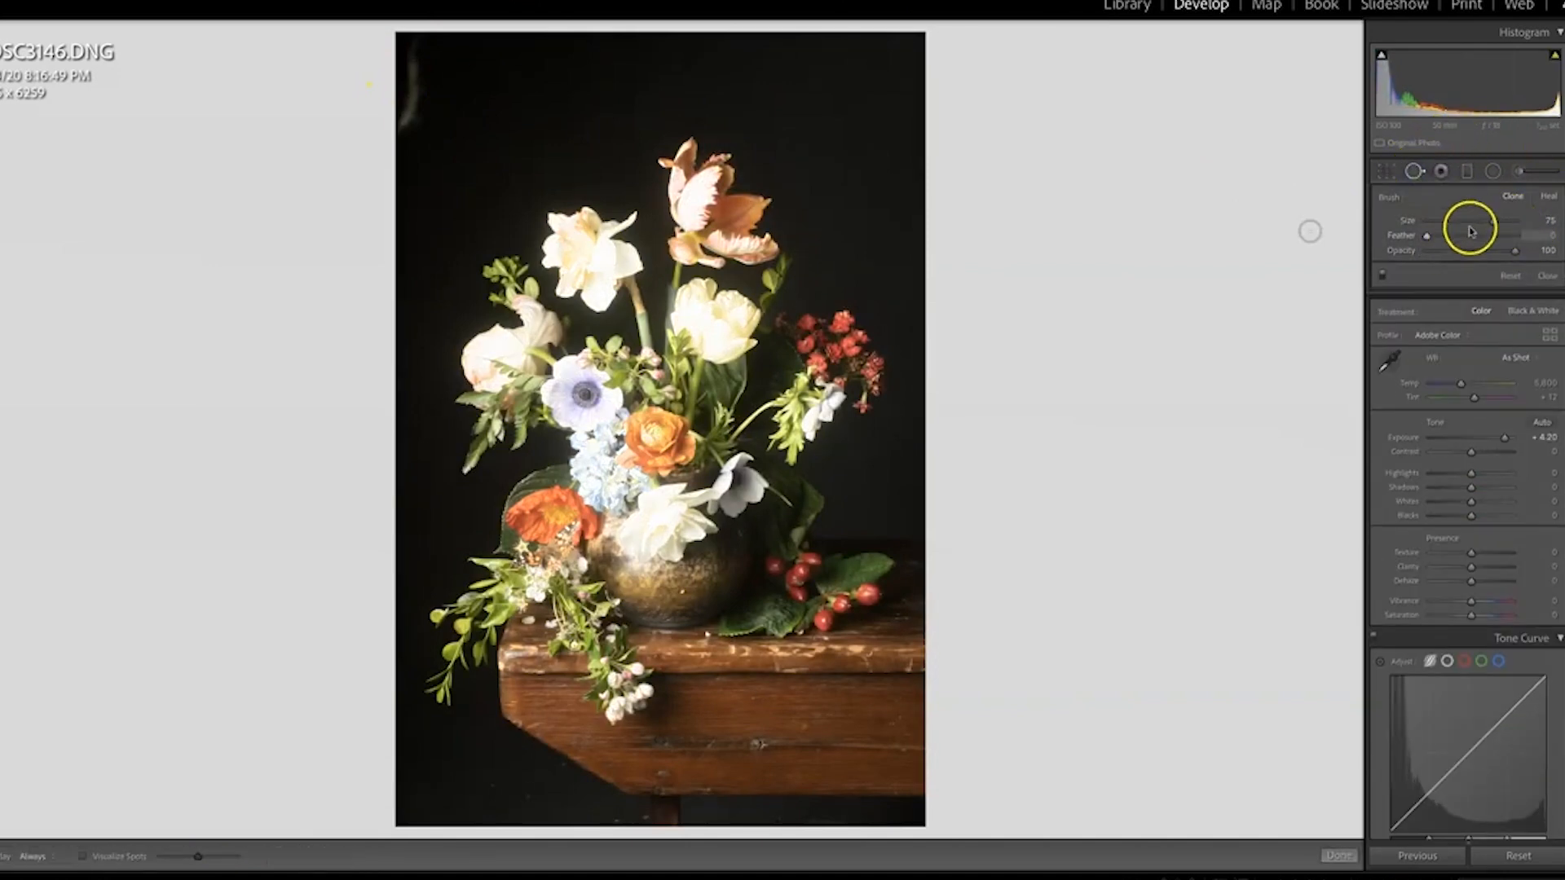
mouse_move(407, 76)
left_mouse_down()
mouse_move(418, 97)
mouse_move(415, 52)
left_mouse_up()
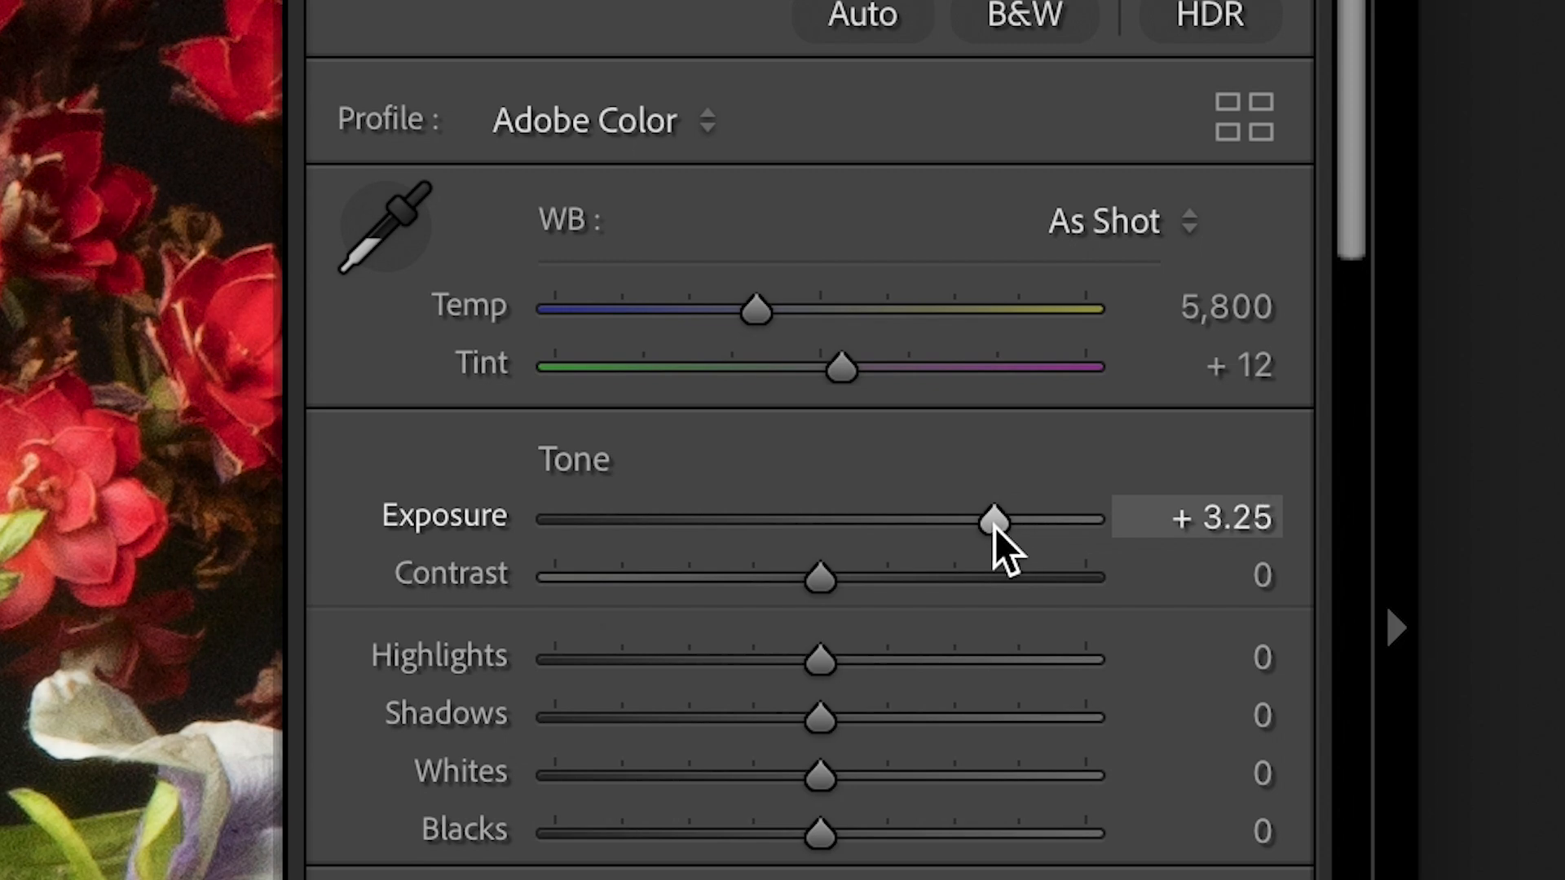
left_click_drag(996, 531, 924, 551)
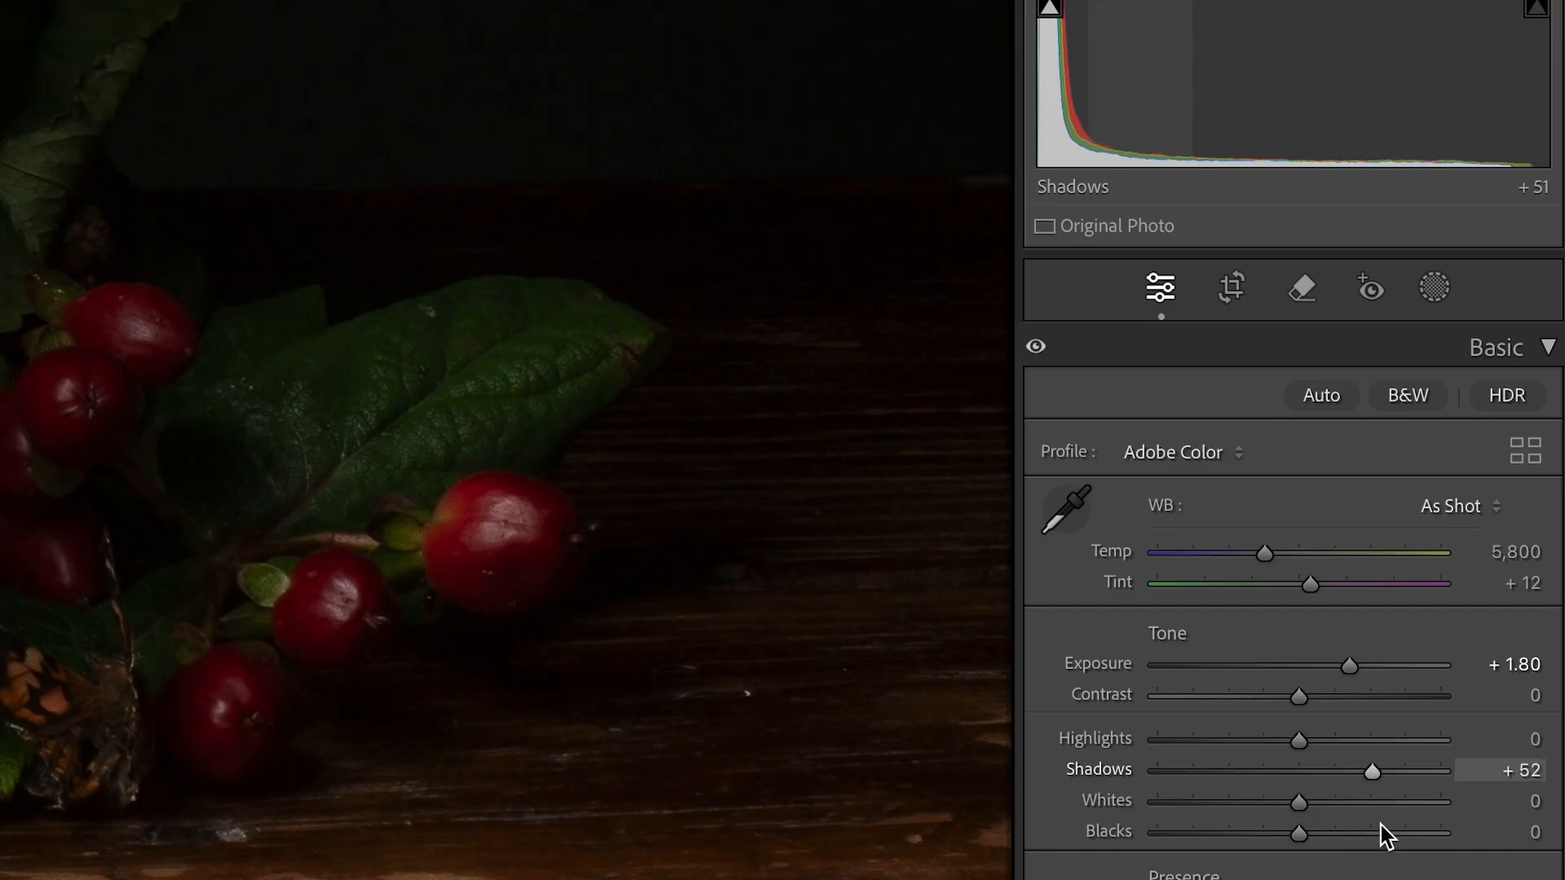
Raise the bouquet photo's Shadows to +76, checking the berries and dark tabletop up close
left_click_drag(1381, 825, 1391, 831)
left_click_drag(681, 535, 644, 691)
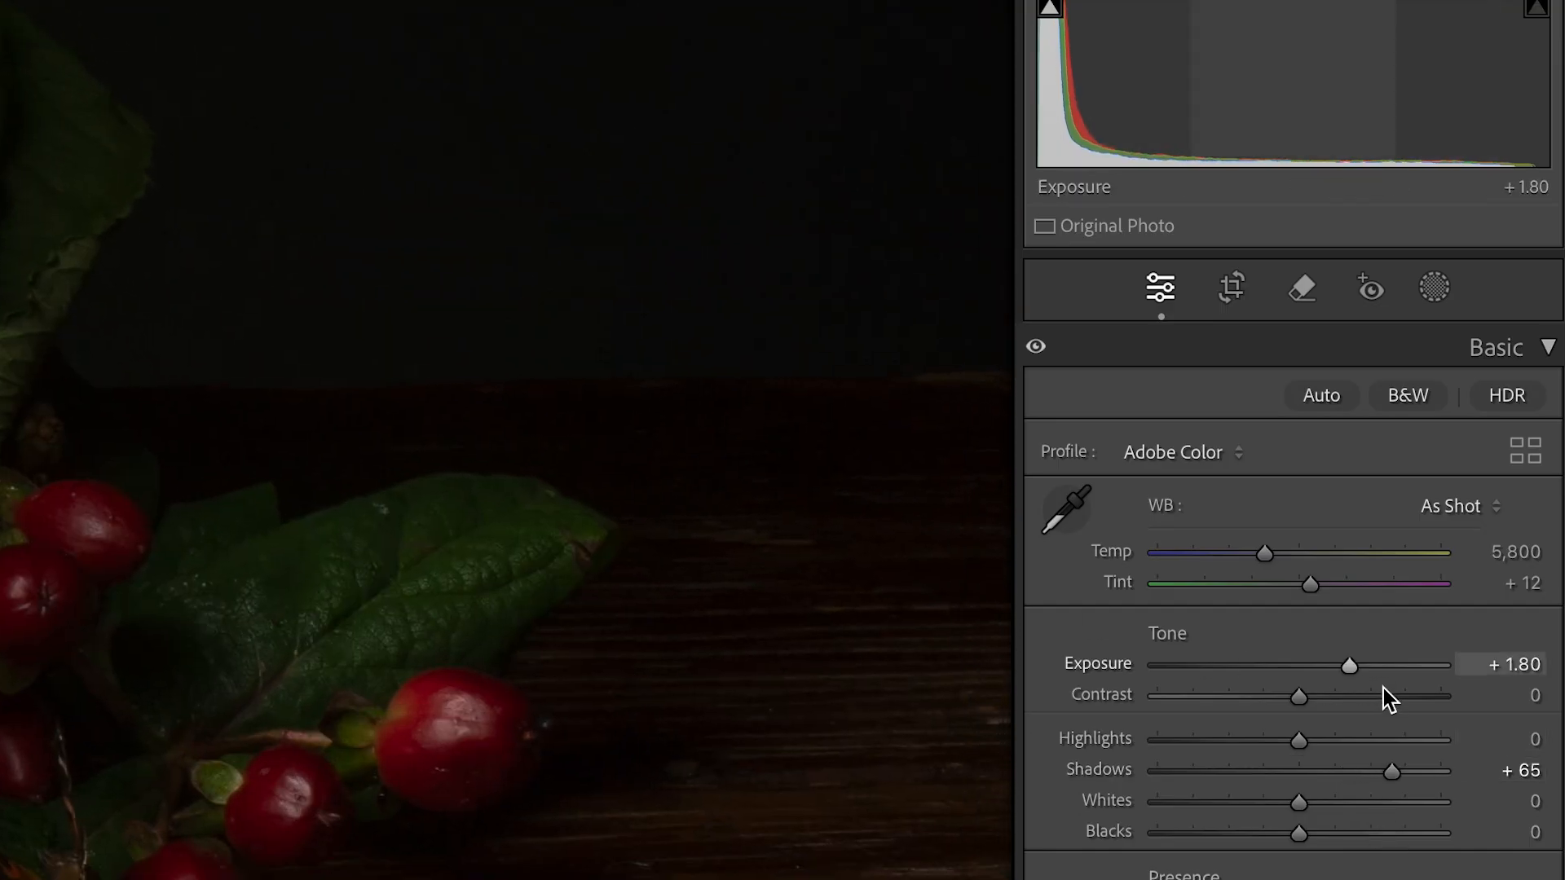
left_click_drag(1392, 771, 1428, 773)
left_click_drag(489, 552, 810, 664)
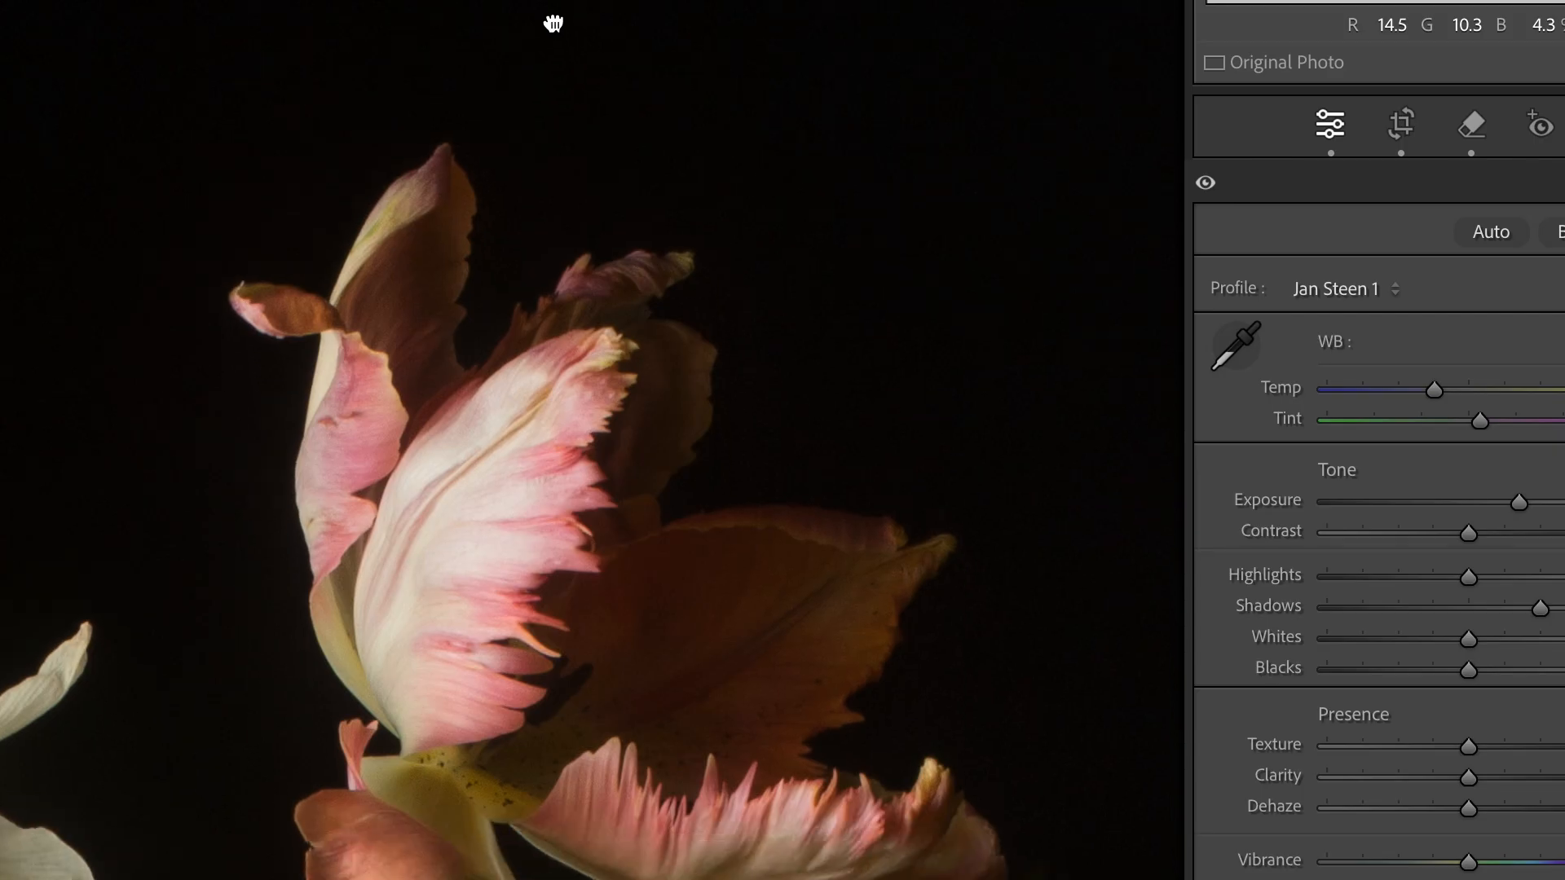
left_click_drag(554, 23, 1272, 0)
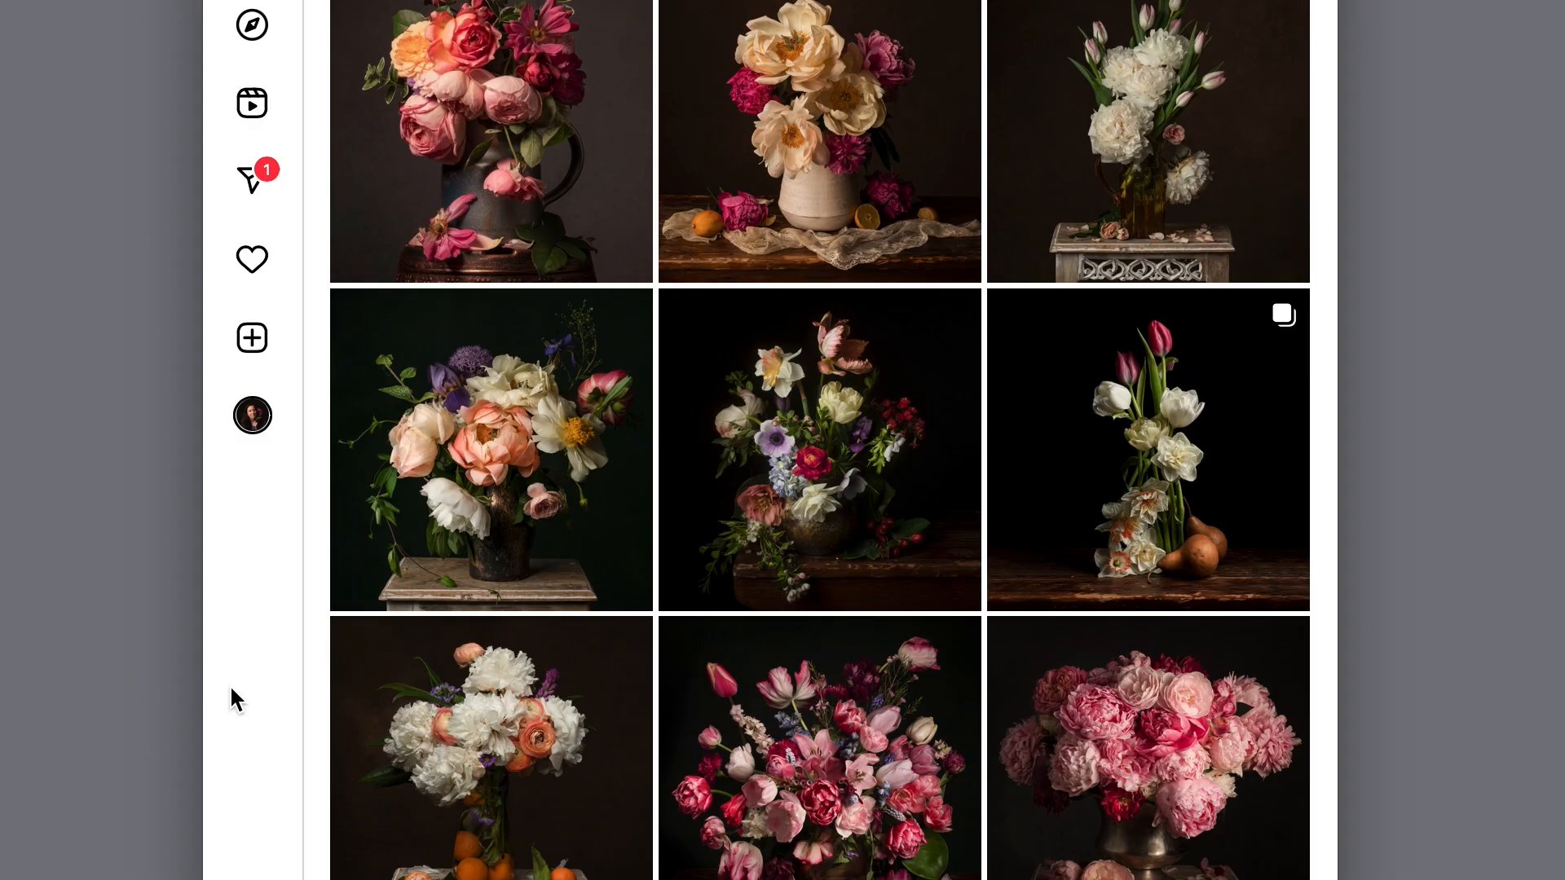
Switch to Instagram and browse the profile grid of dark floral still lifes
scroll(235, 700, "down", 4)
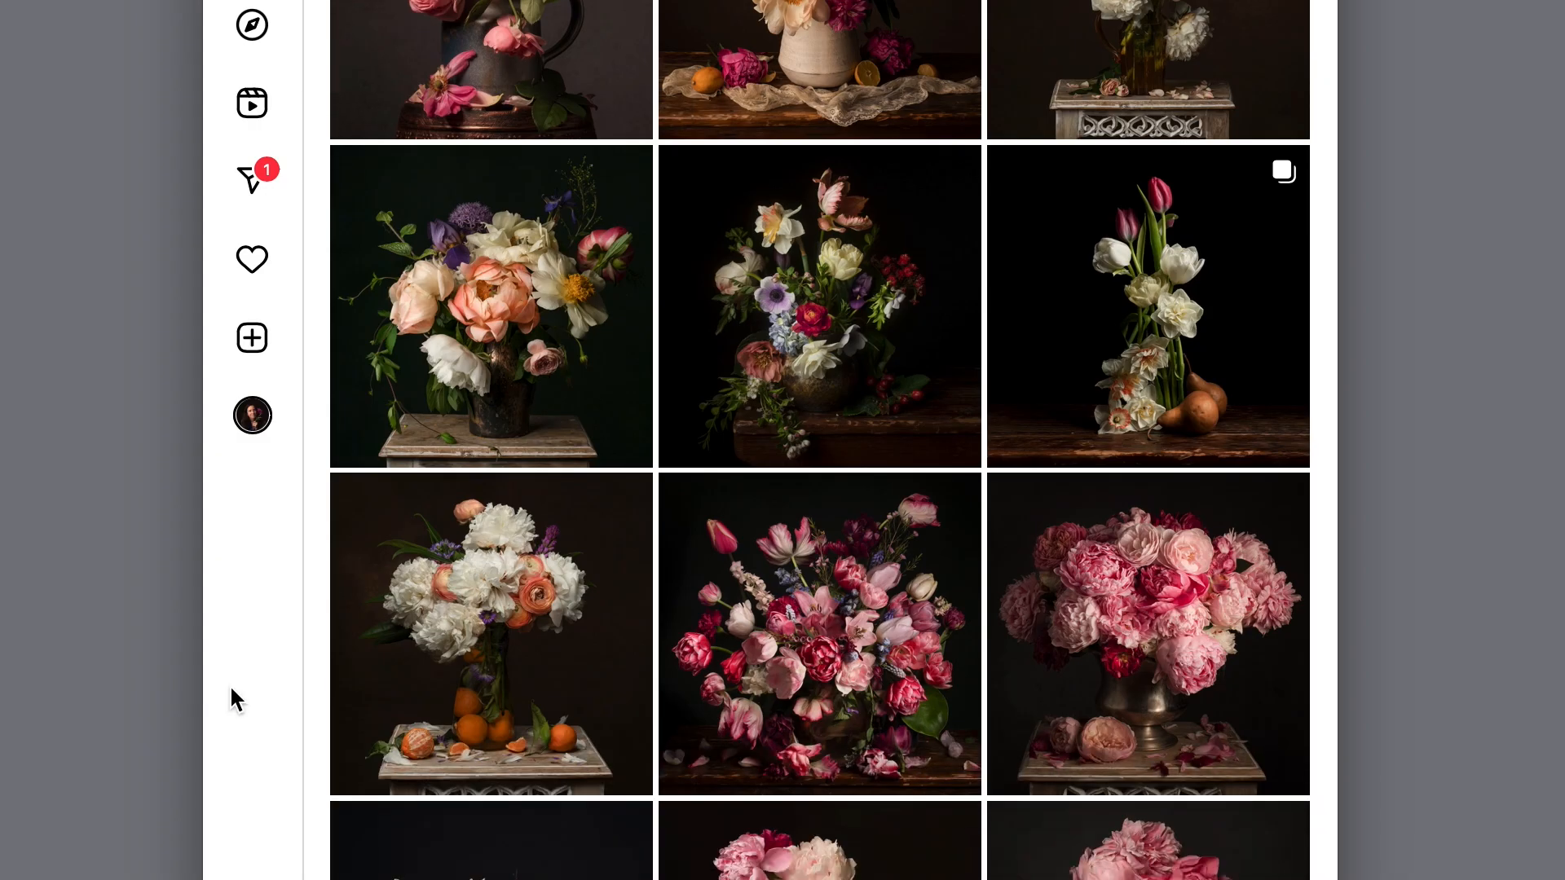
scroll(236, 700, "down", 5)
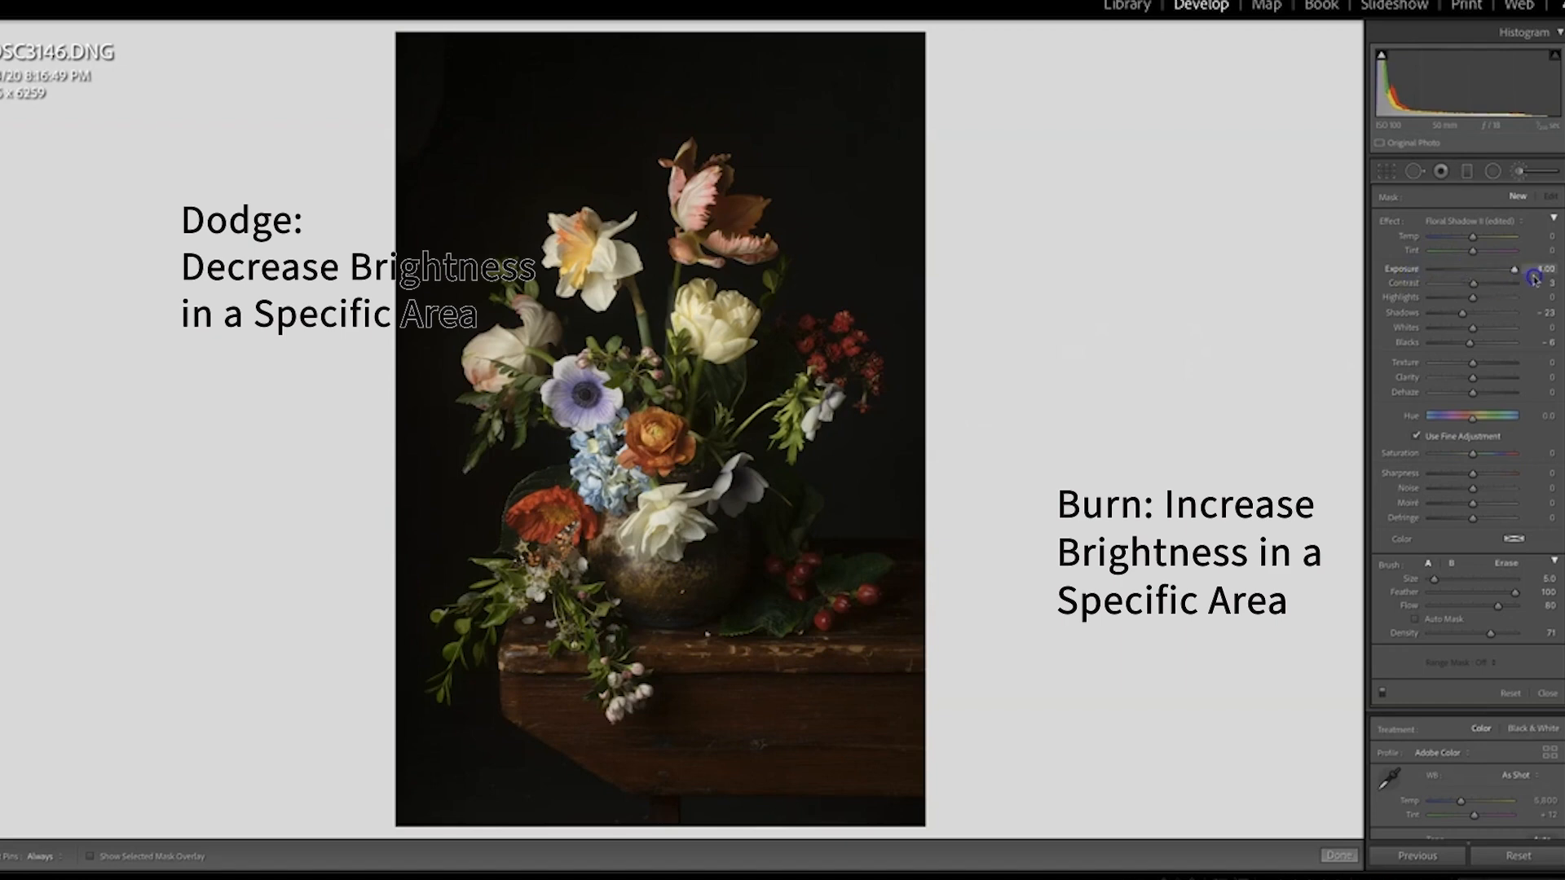
Set the Floral Shadow brush's Exposure to -4.00 and paint shadows on the cream tulip, purple anemone, orange ranunculus, dark-centred white anemone and lower white bloom
left_click_drag(1460, 277, 1415, 279)
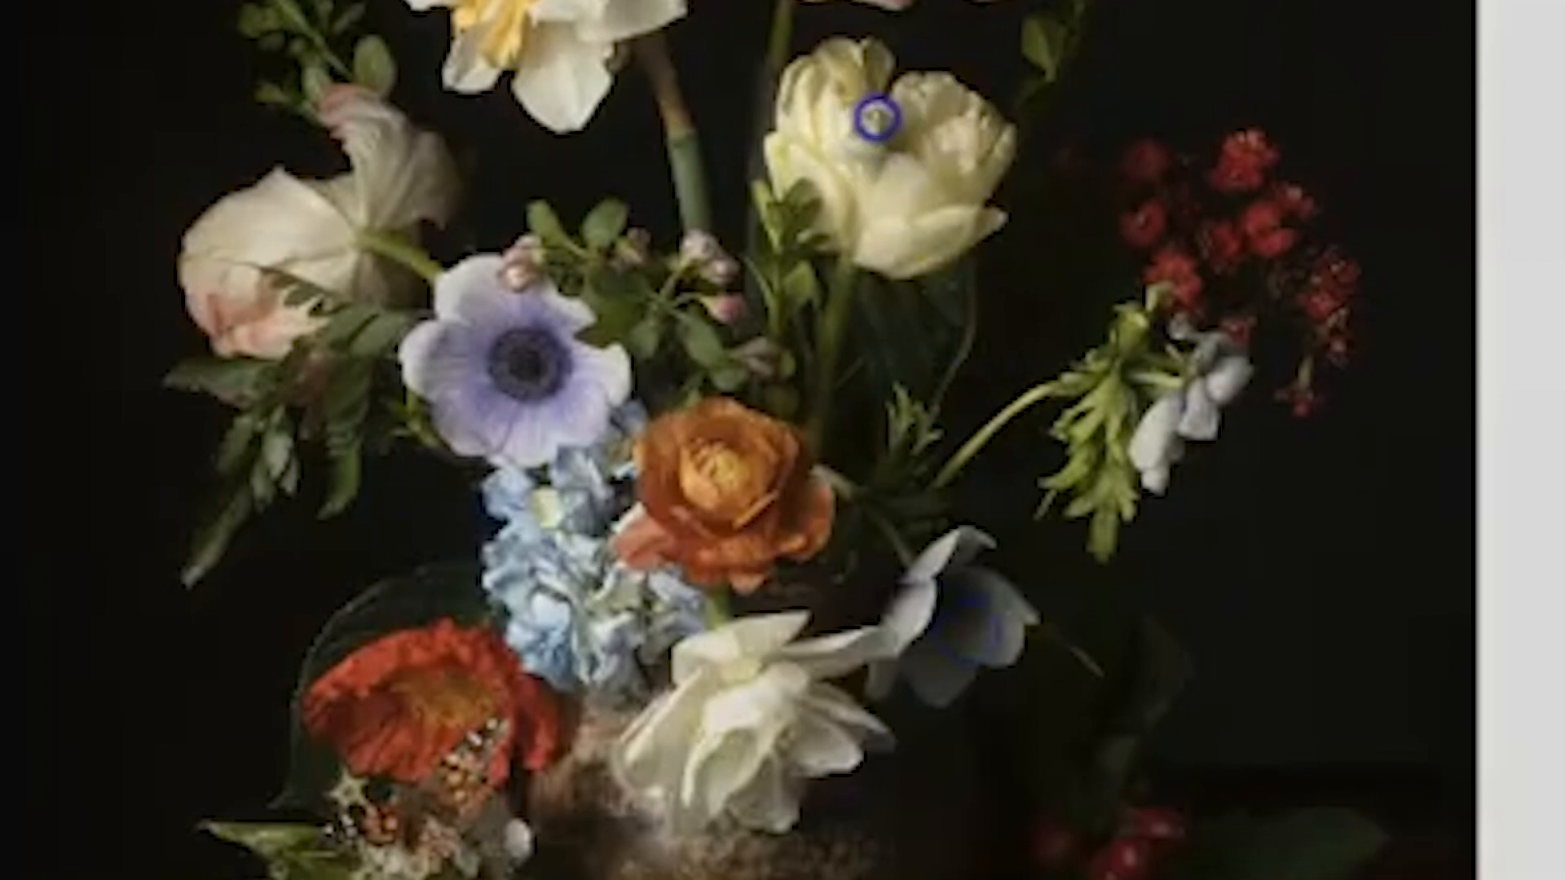
left_click_drag(878, 118, 852, 106)
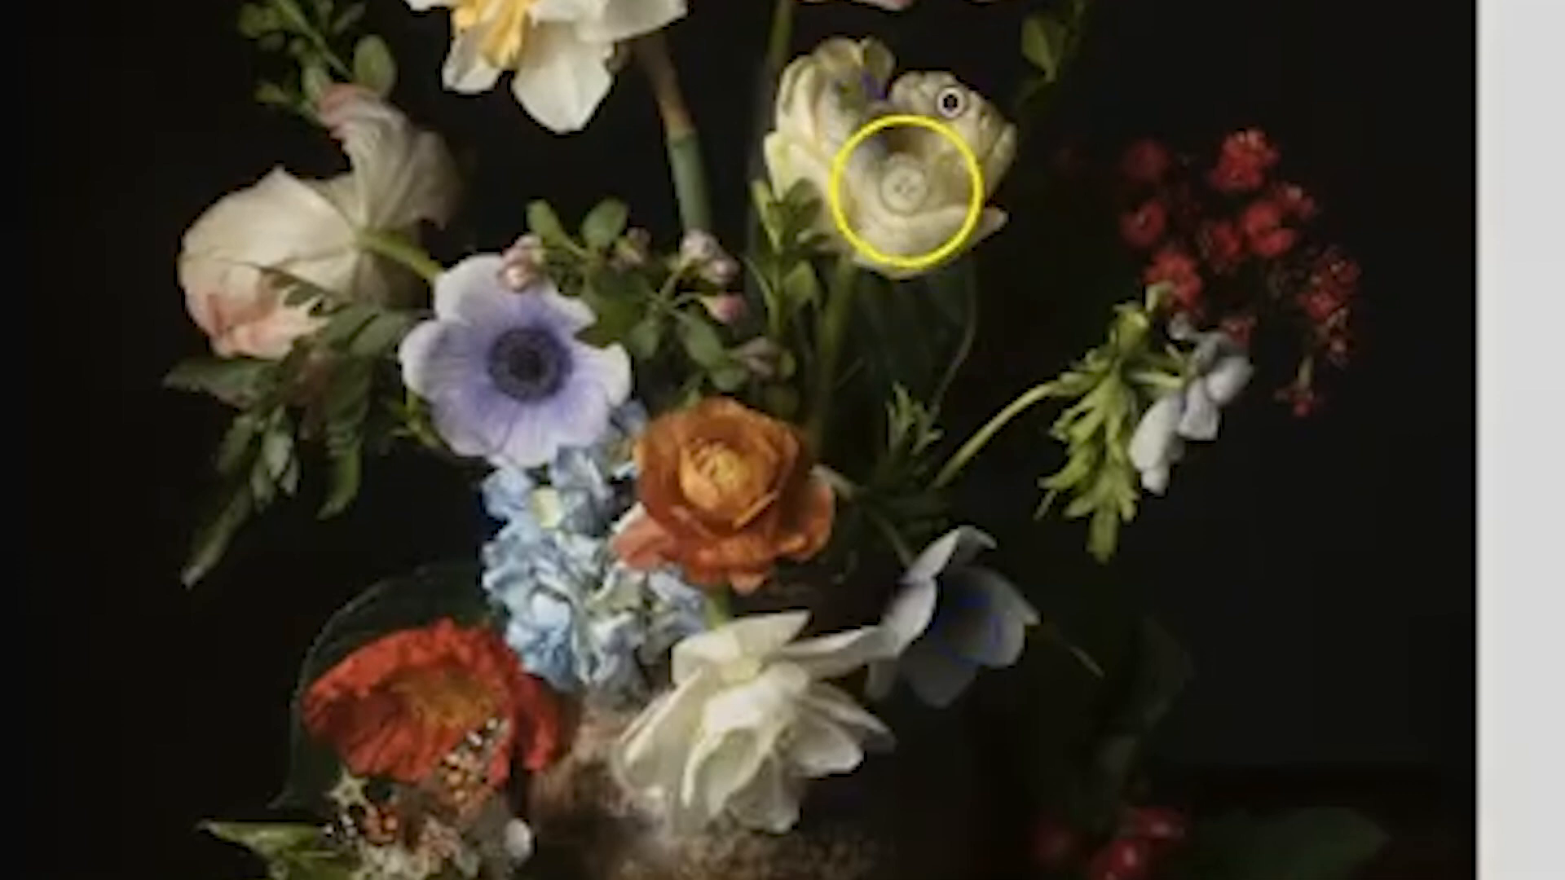
mouse_move(939, 215)
left_mouse_down()
mouse_move(981, 179)
mouse_move(961, 193)
left_mouse_up()
mouse_move(510, 343)
left_mouse_down()
mouse_move(491, 342)
mouse_move(551, 404)
left_mouse_up()
left_click_drag(766, 540, 804, 506)
left_click_drag(989, 628, 952, 626)
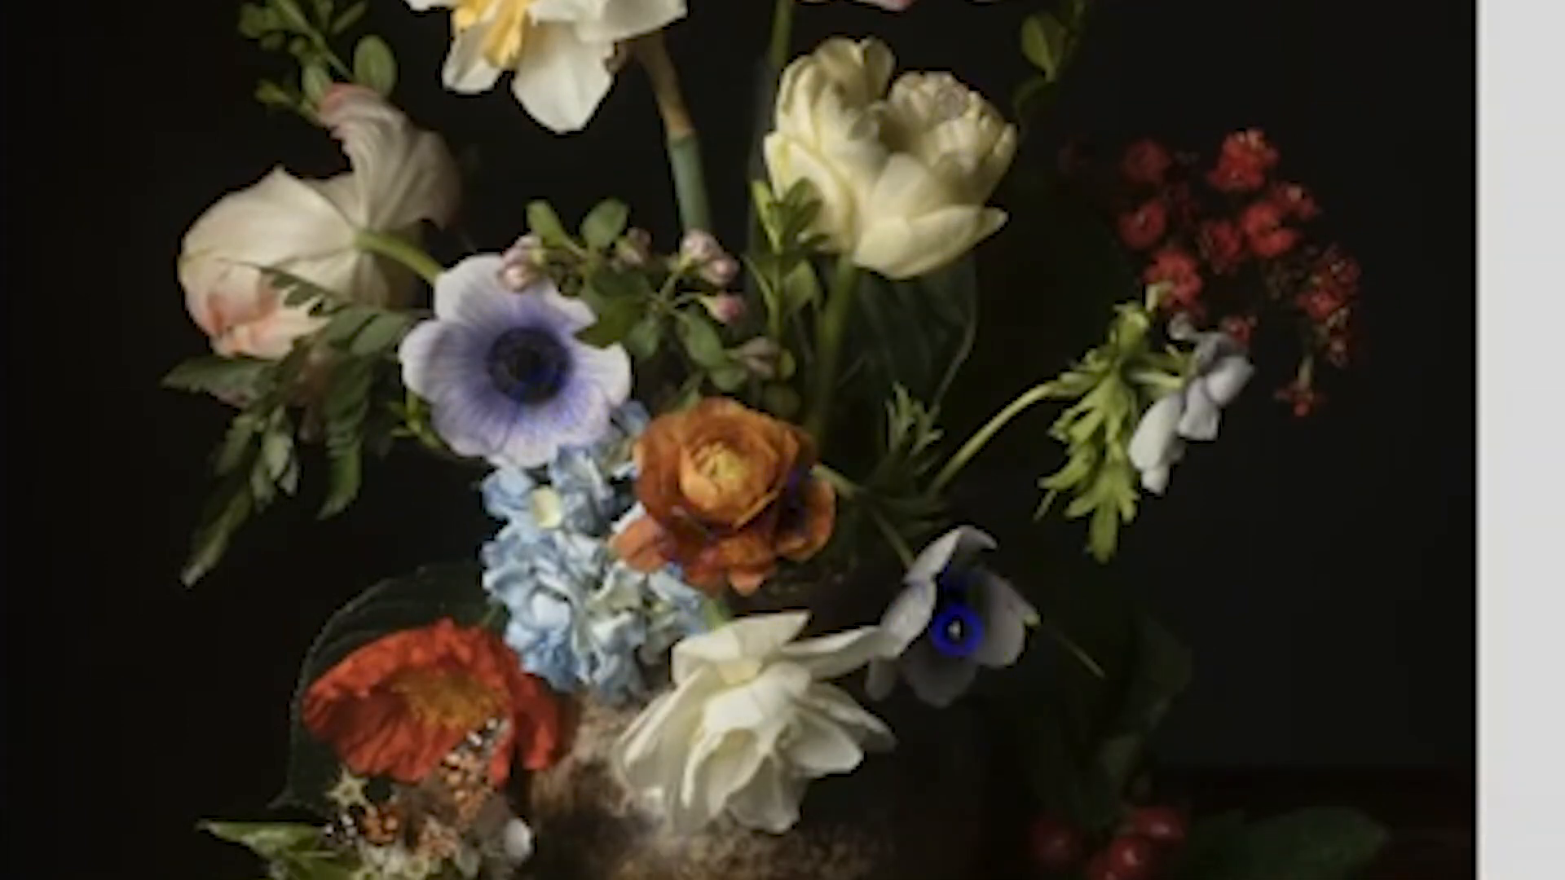
mouse_move(819, 734)
left_mouse_down()
mouse_move(813, 769)
mouse_move(773, 820)
mouse_move(720, 758)
left_mouse_up()
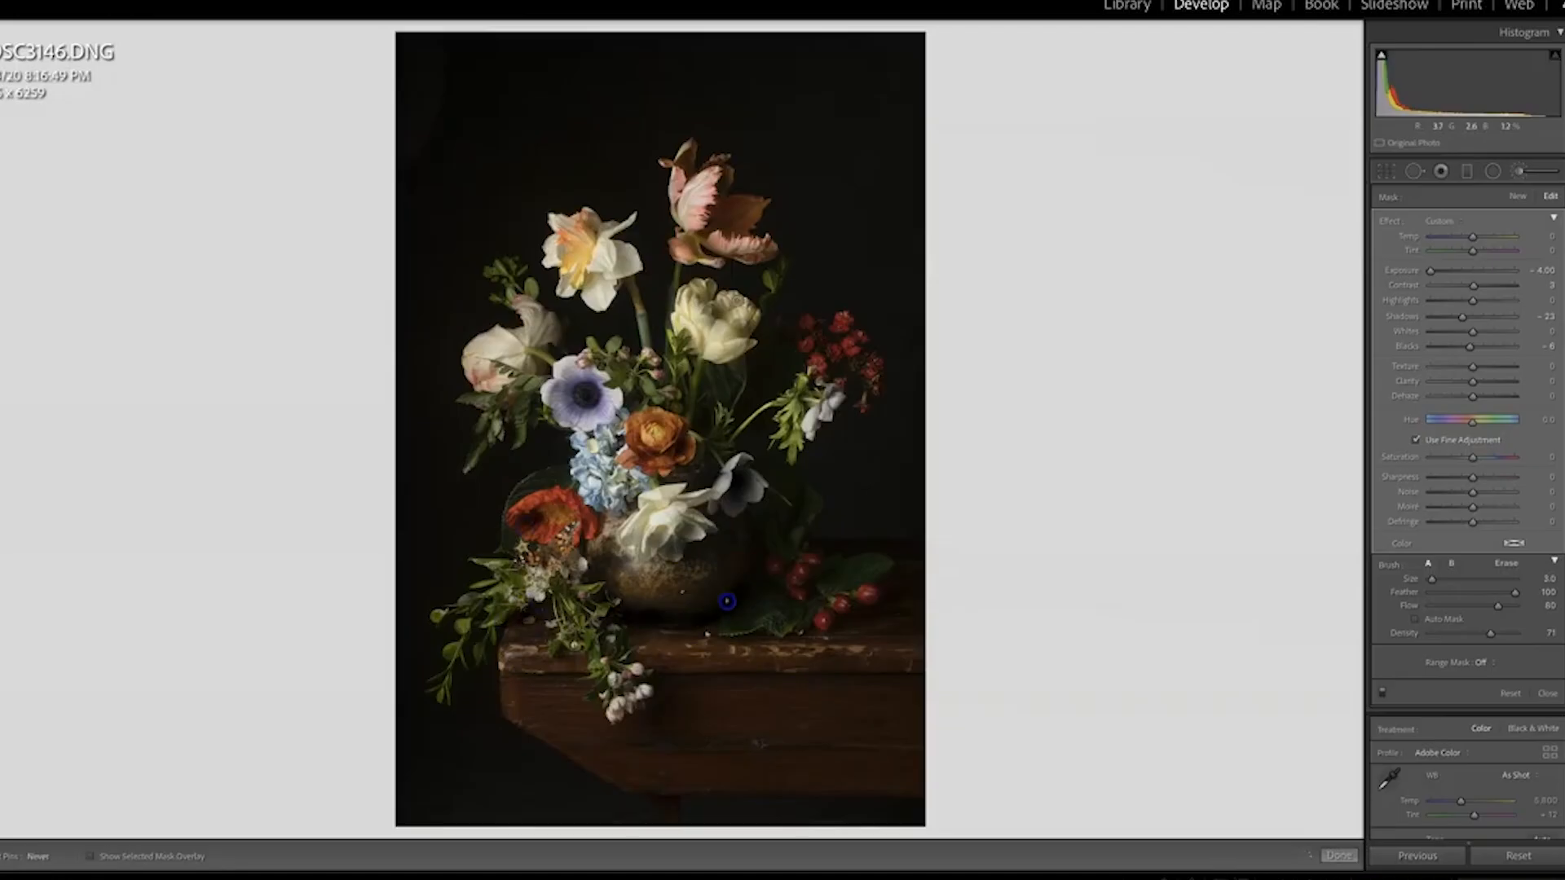
Paint more shadows on the berries, pale blossom, daffodil and parrot tulip, and soften the mask with a less negative Exposure
left_click_drag(825, 631, 848, 614)
left_click_drag(496, 384, 484, 371)
left_click(560, 224)
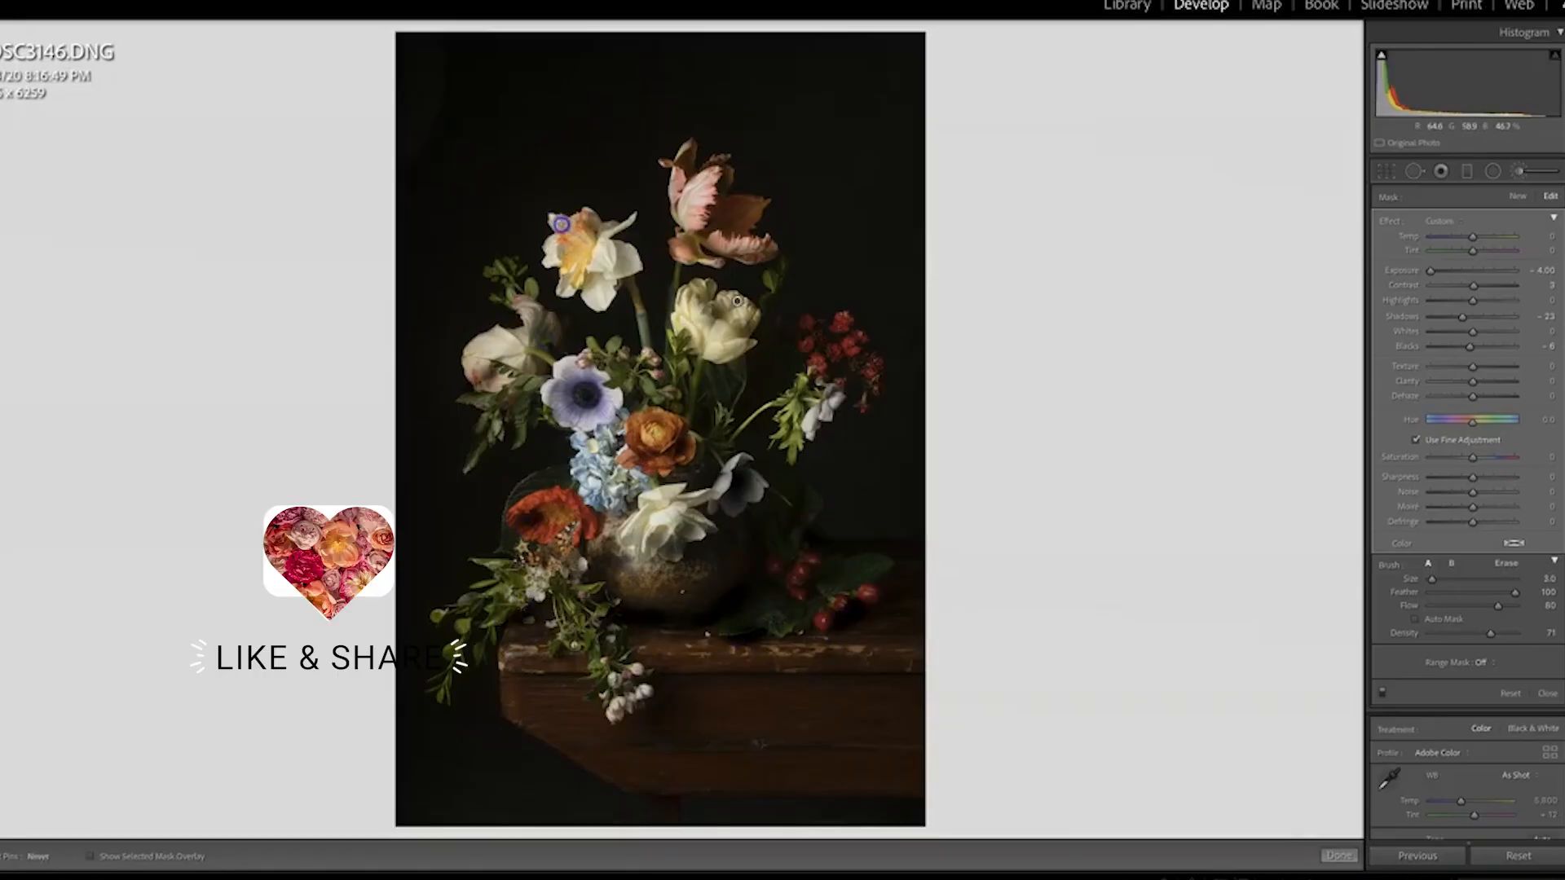
left_click_drag(631, 255, 622, 267)
left_click_drag(706, 183, 692, 212)
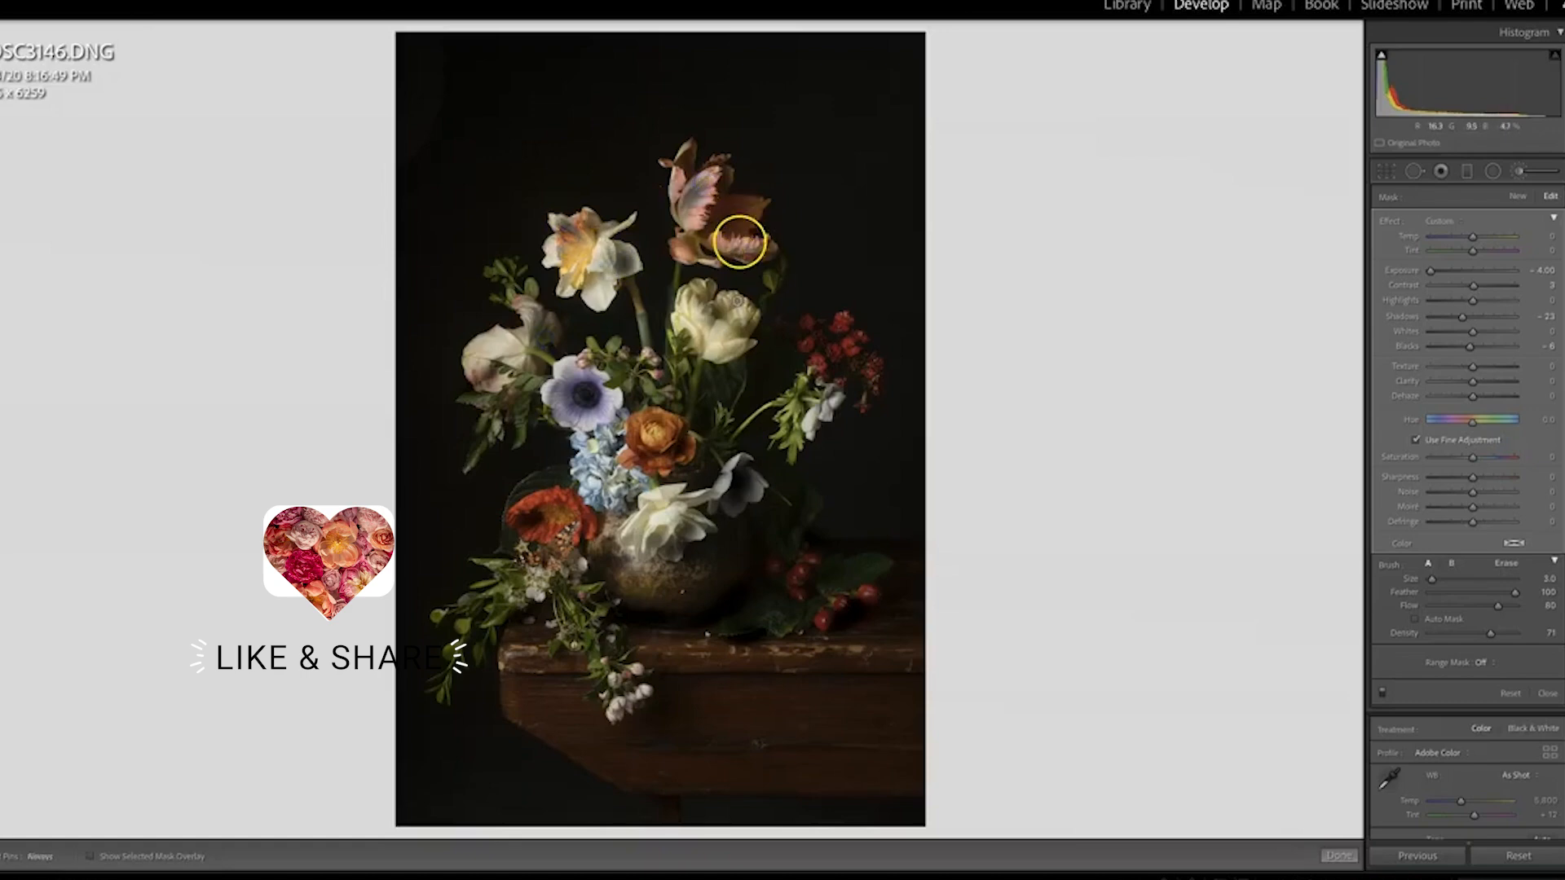
left_click_drag(755, 259, 743, 250)
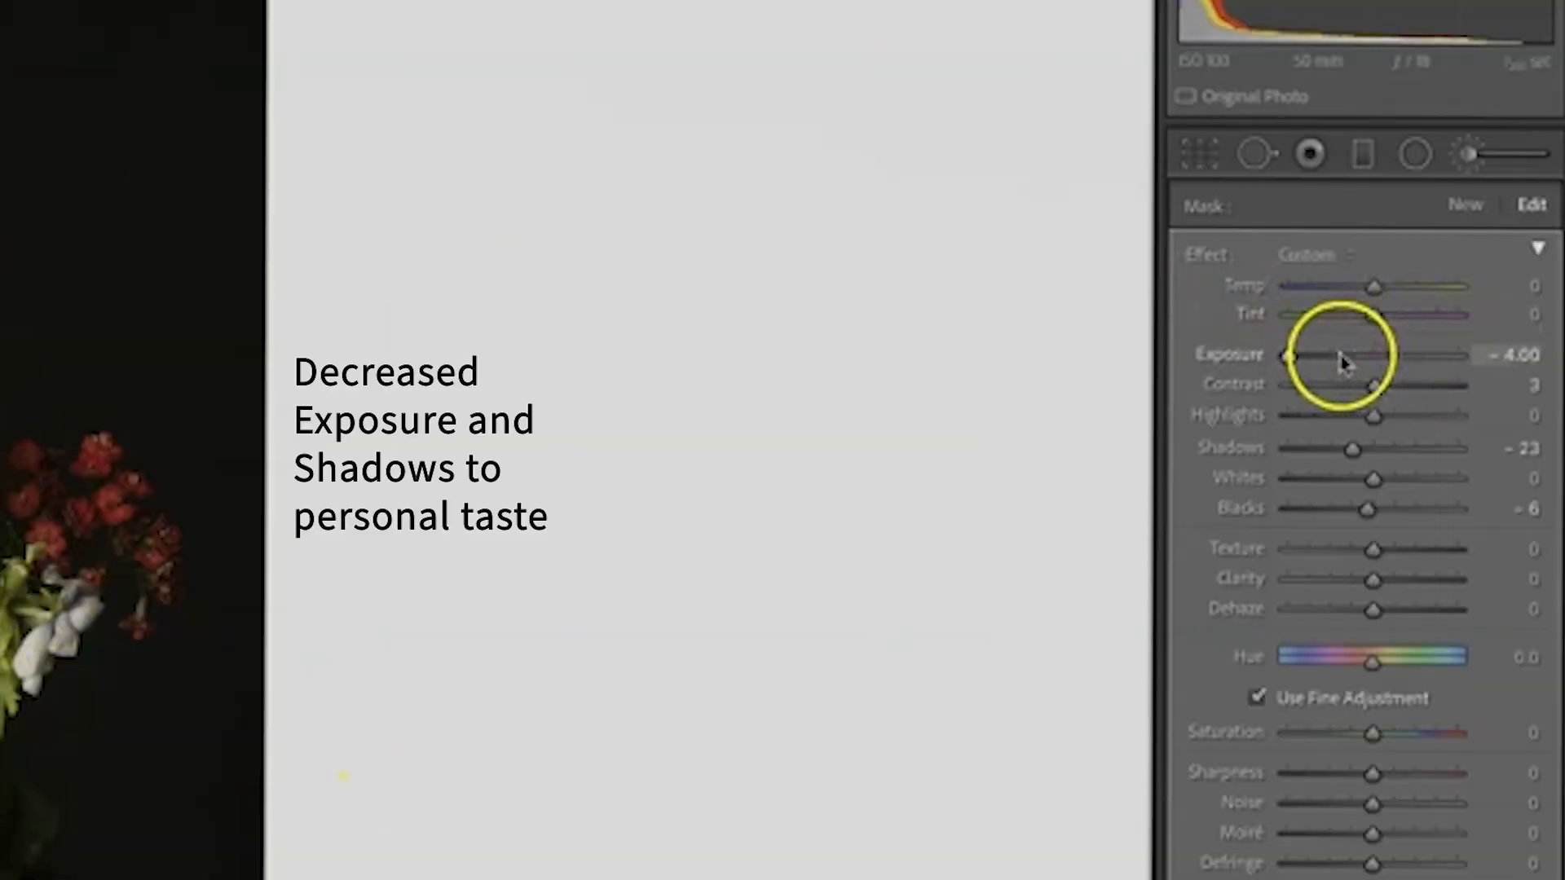
left_click(1433, 272)
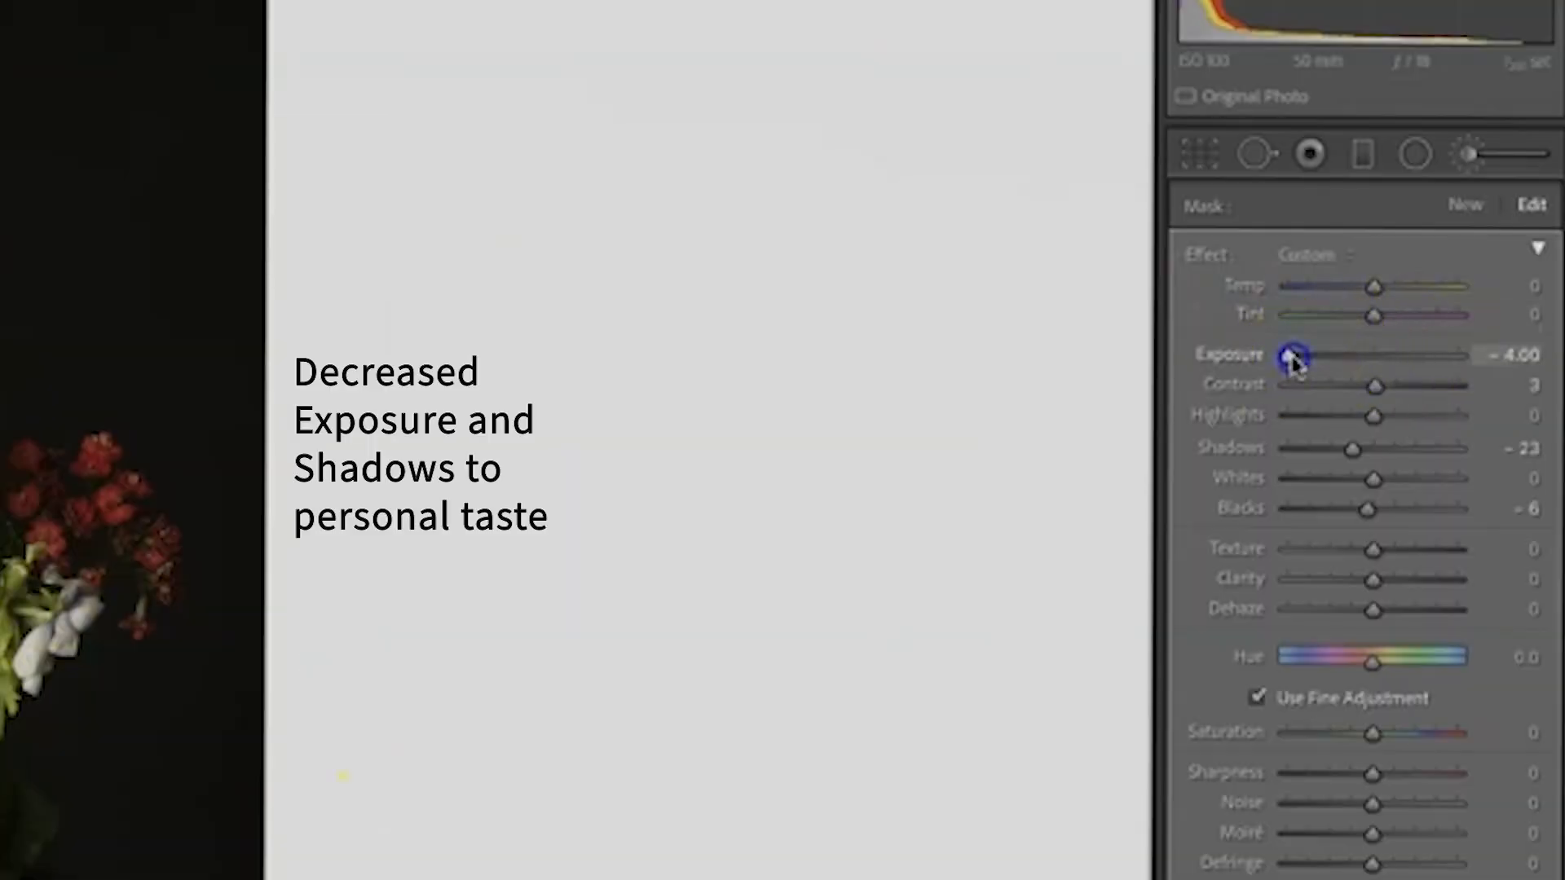
left_click_drag(1311, 361, 1354, 356)
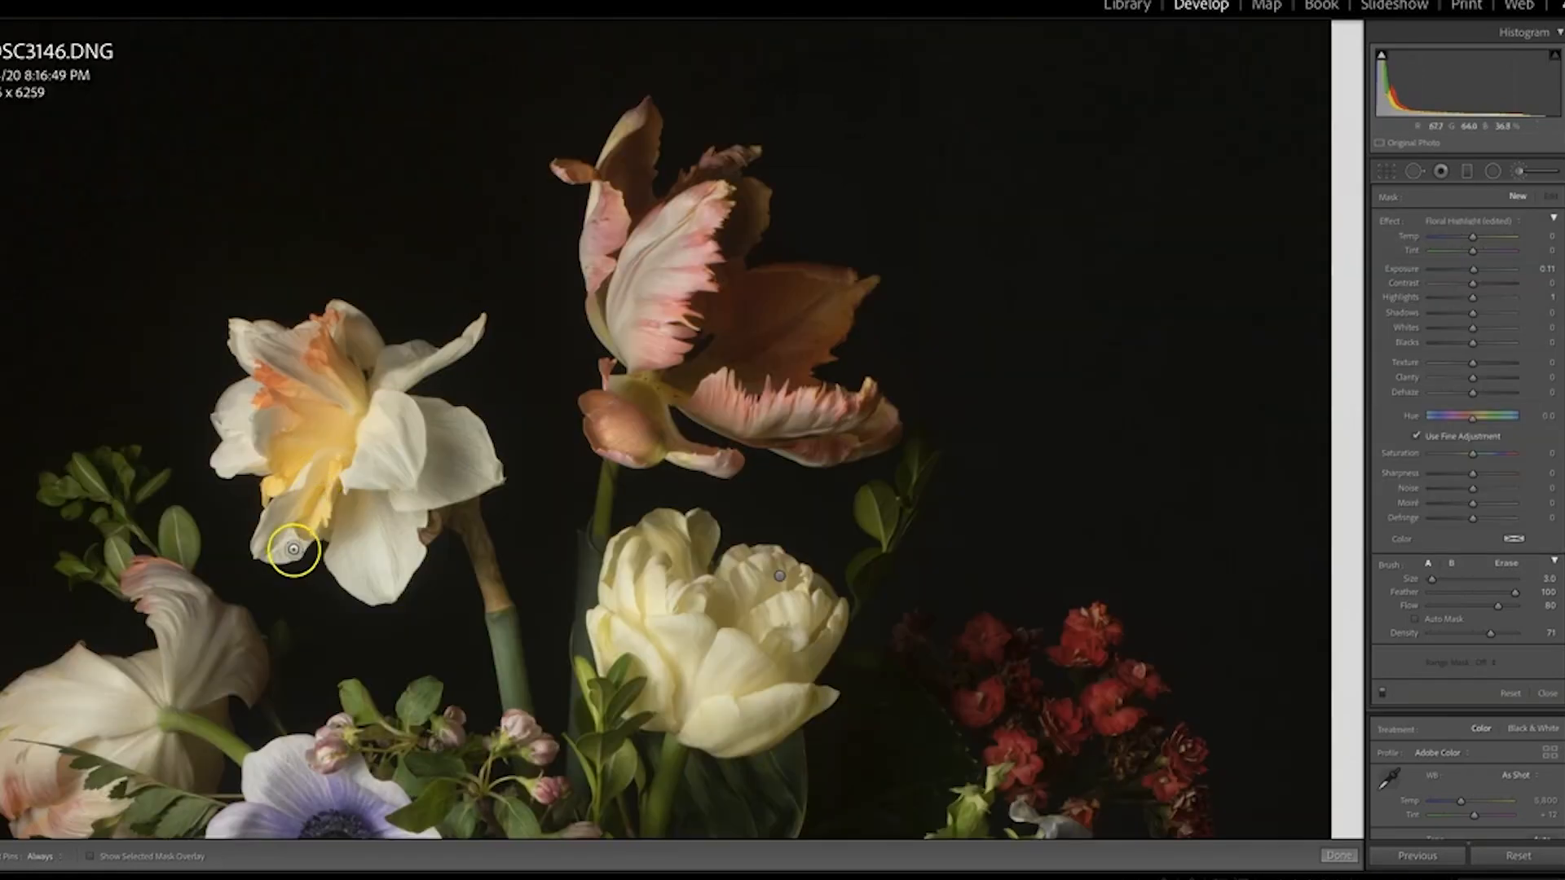
Paint Floral Highlight brush strokes on the daffodil's petals and set the mask's Exposure to 4.00
left_click_drag(279, 552, 258, 542)
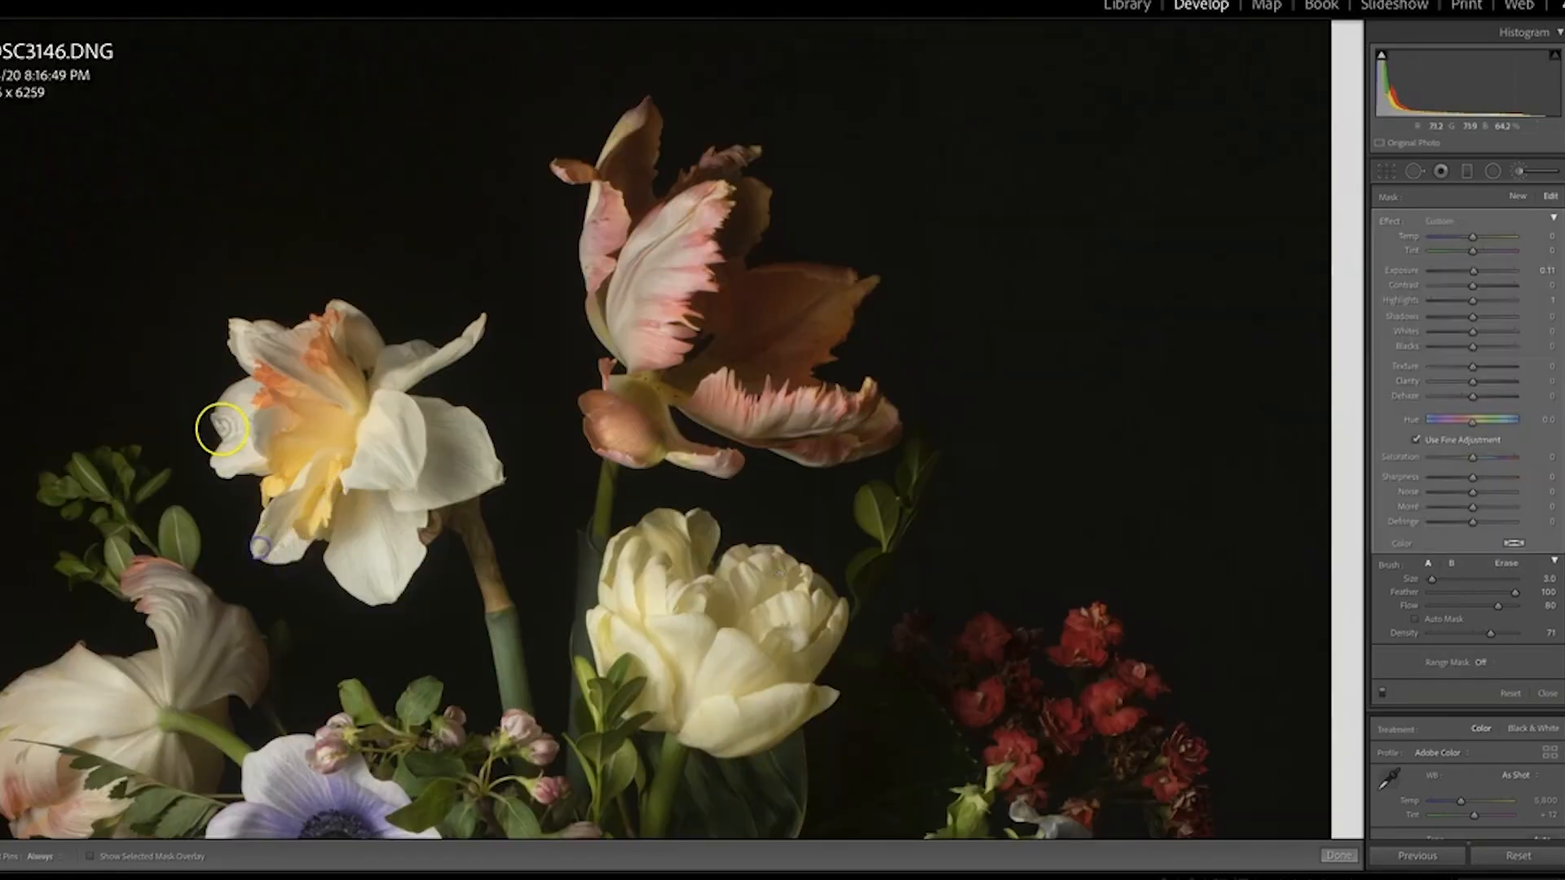
left_click_drag(223, 428, 245, 443)
left_click_drag(1489, 269, 1518, 271)
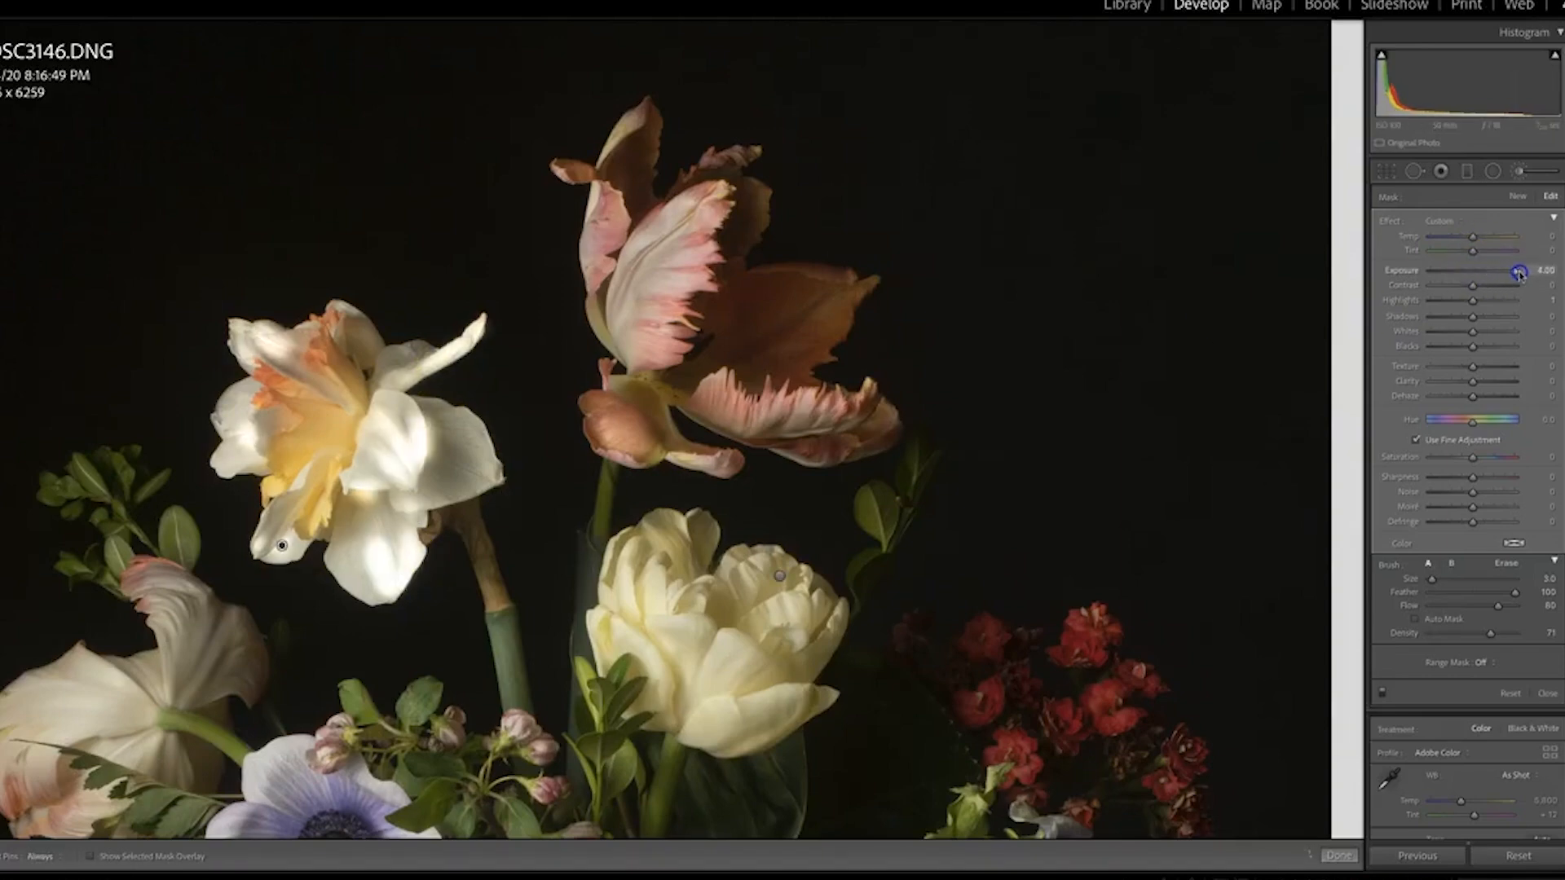
Paint highlights along the light-catching petals of the pink and orange parrot tulip
left_click(843, 288)
left_click_drag(684, 213, 633, 301)
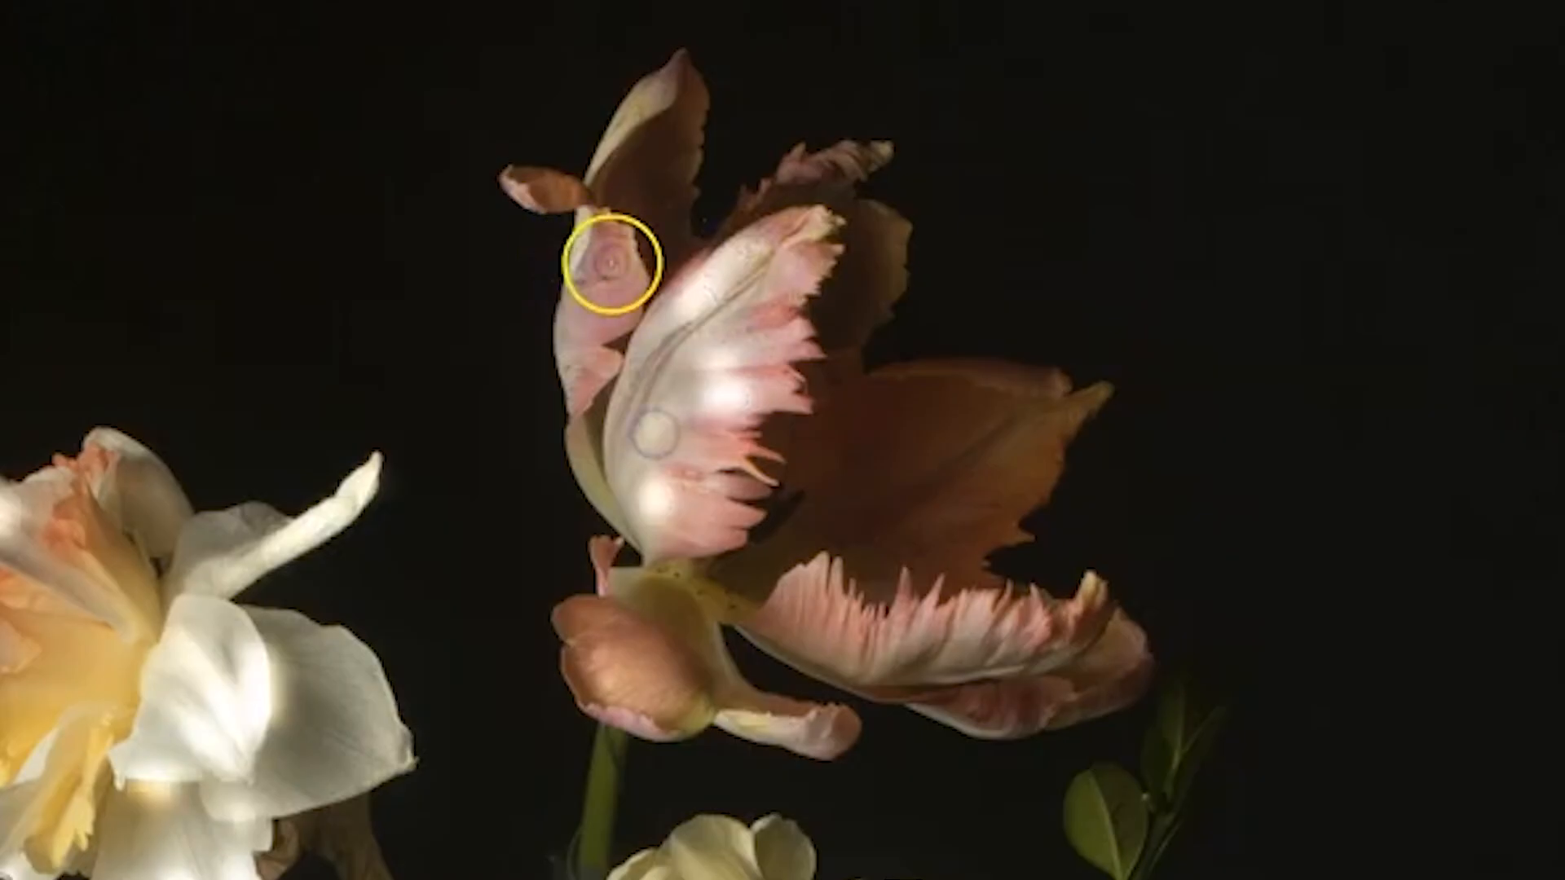
left_click_drag(616, 220, 615, 240)
left_click_drag(617, 318, 604, 356)
mouse_move(638, 84)
left_mouse_down()
mouse_move(650, 95)
mouse_move(624, 130)
left_mouse_up()
left_click_drag(610, 660, 619, 723)
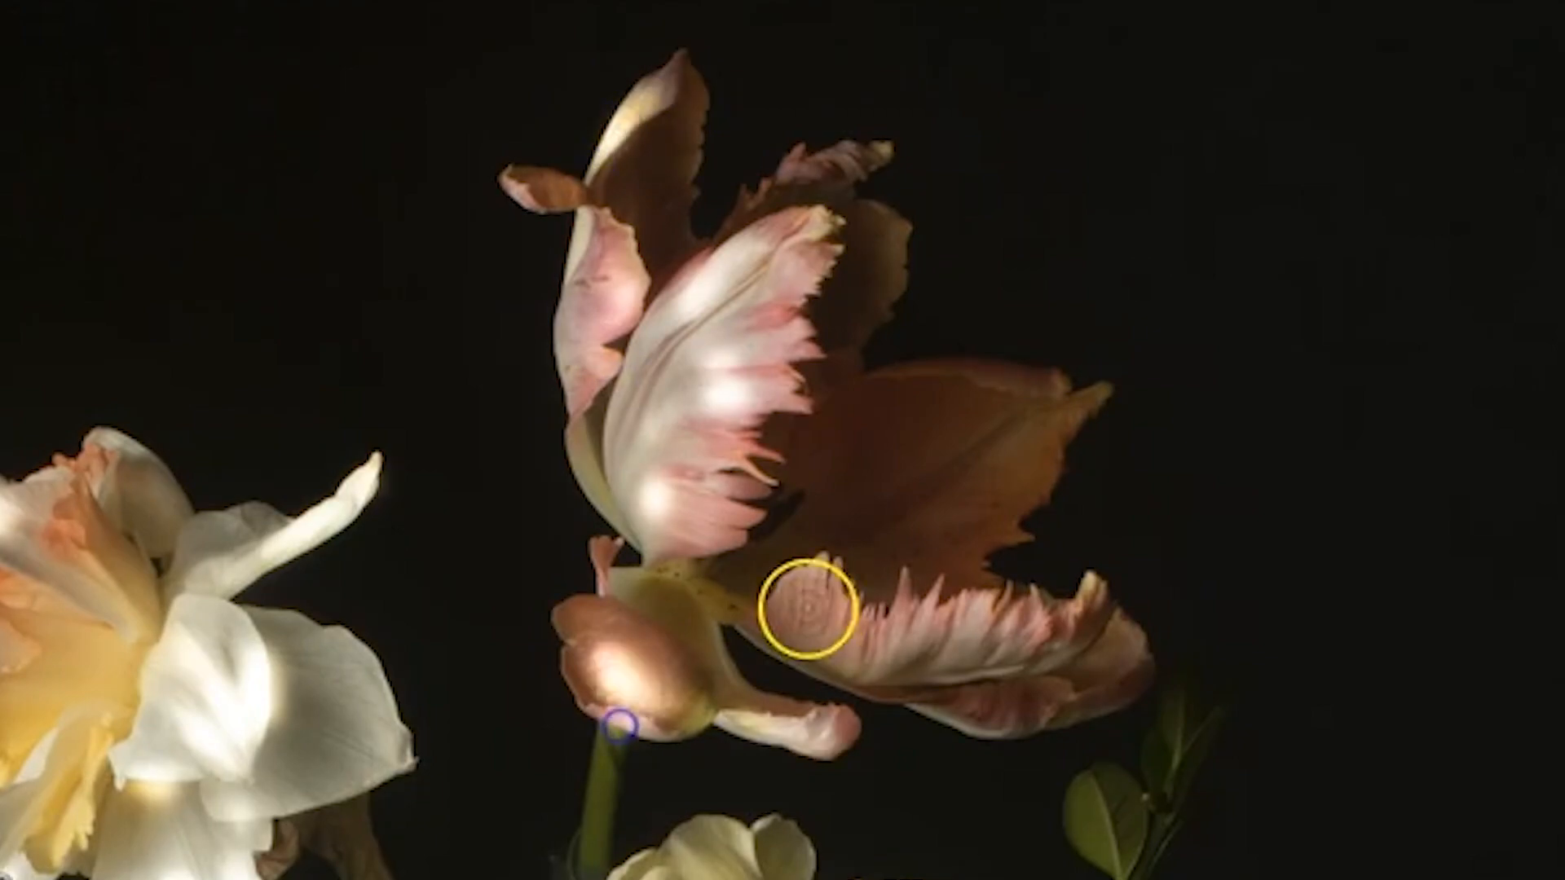
left_click_drag(809, 605, 826, 609)
mouse_move(907, 632)
left_mouse_down()
mouse_move(983, 617)
mouse_move(966, 655)
mouse_move(1026, 642)
left_mouse_up()
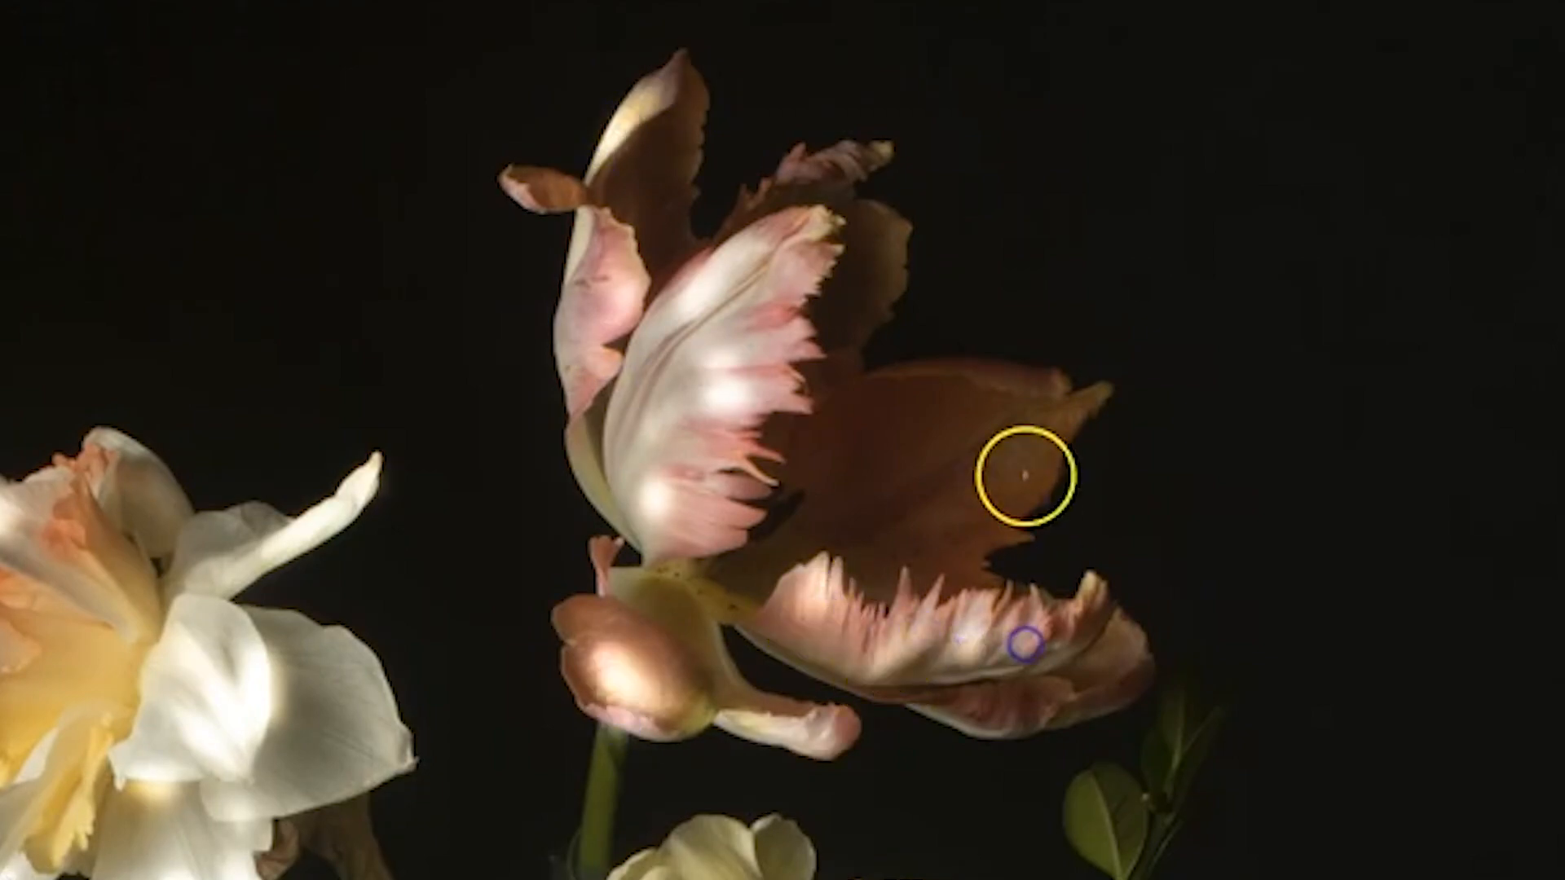
Paint highlights on the cream tulip and the white bloom above the vase, and reduce the highlight mask's Exposure to 0.87
mouse_move(728, 649)
left_mouse_down()
mouse_move(741, 674)
mouse_move(786, 688)
mouse_move(652, 659)
left_mouse_up()
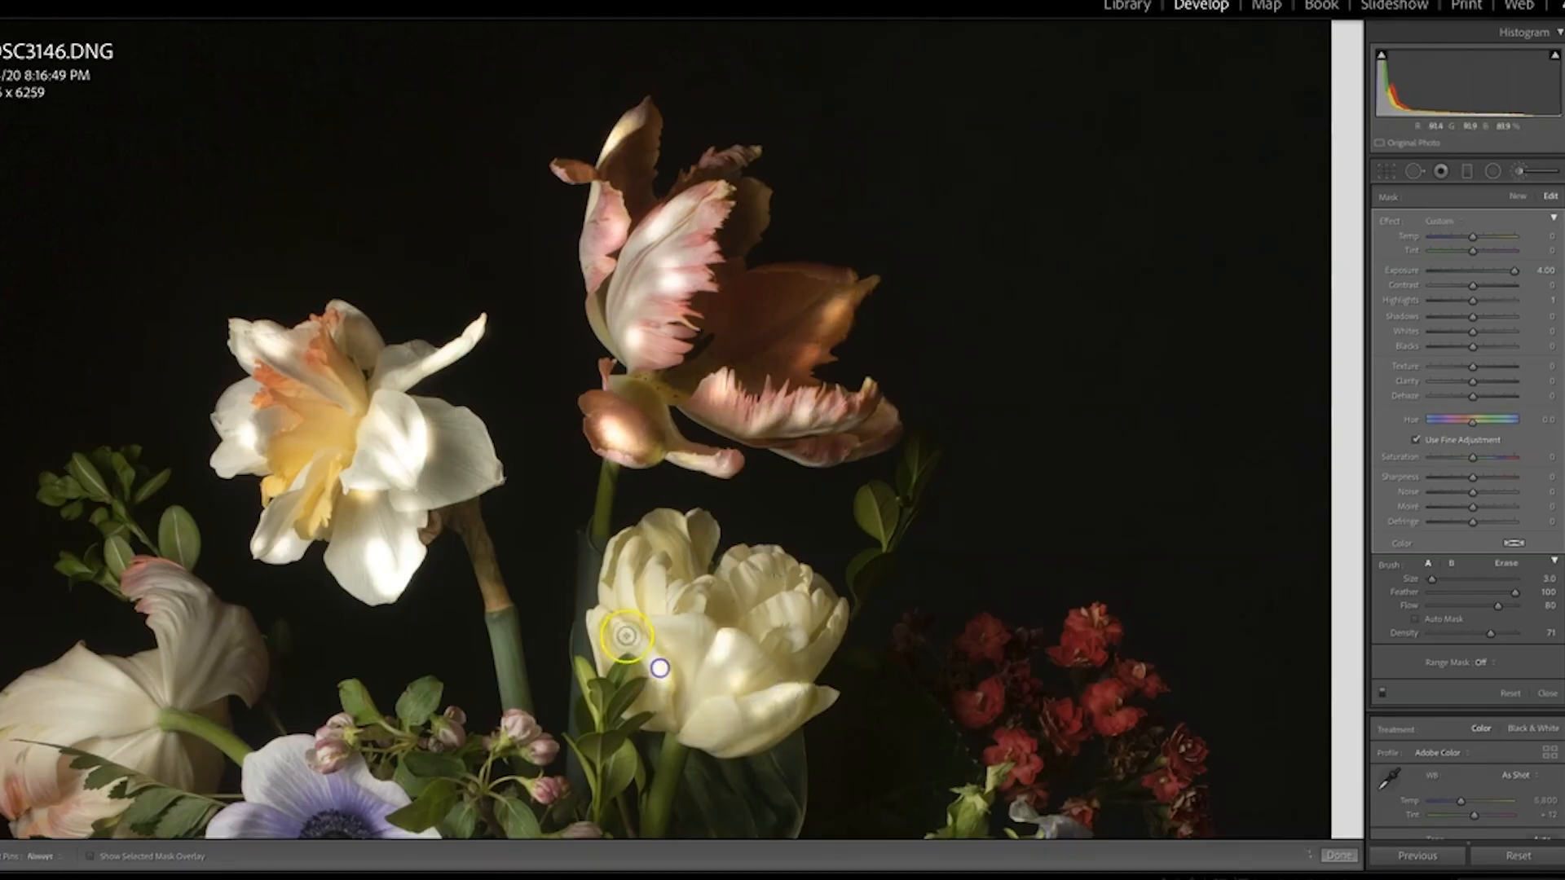
left_click_drag(621, 586, 624, 564)
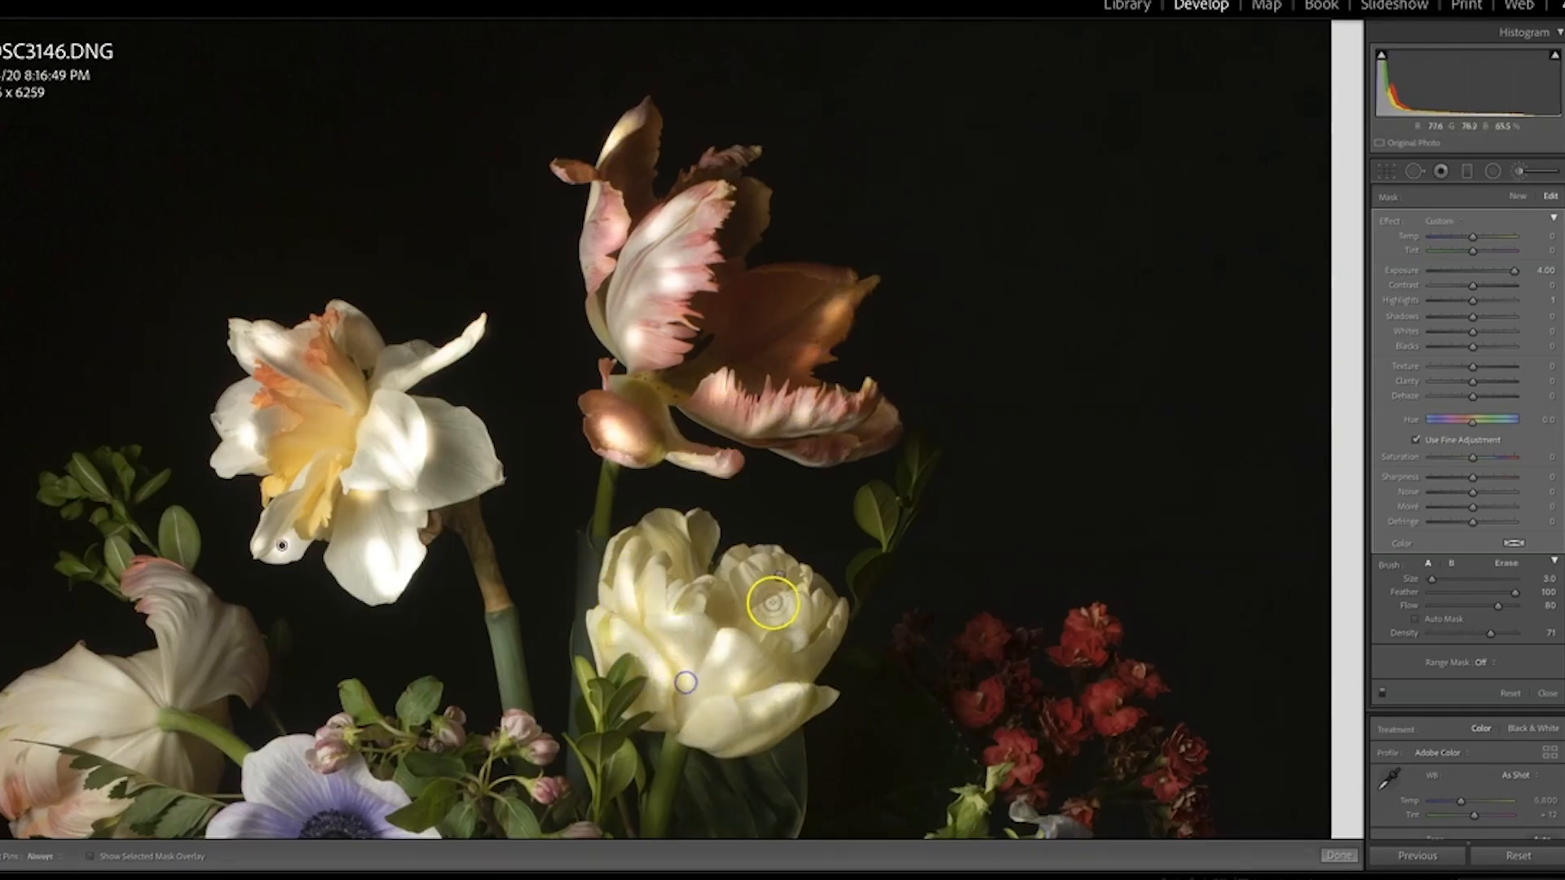
left_click(513, 619)
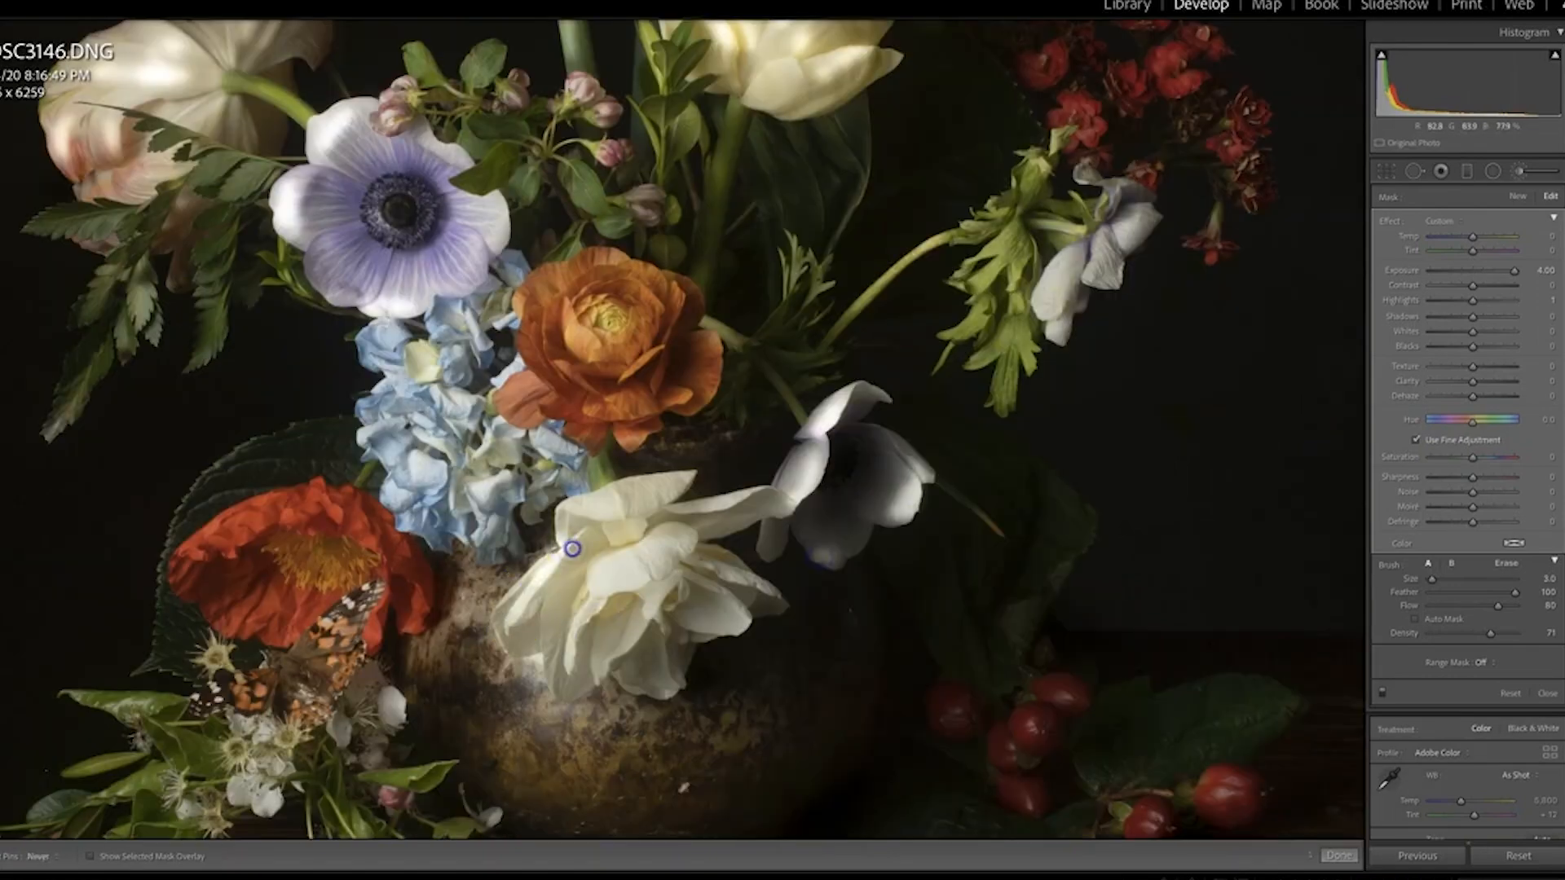
left_click(716, 524)
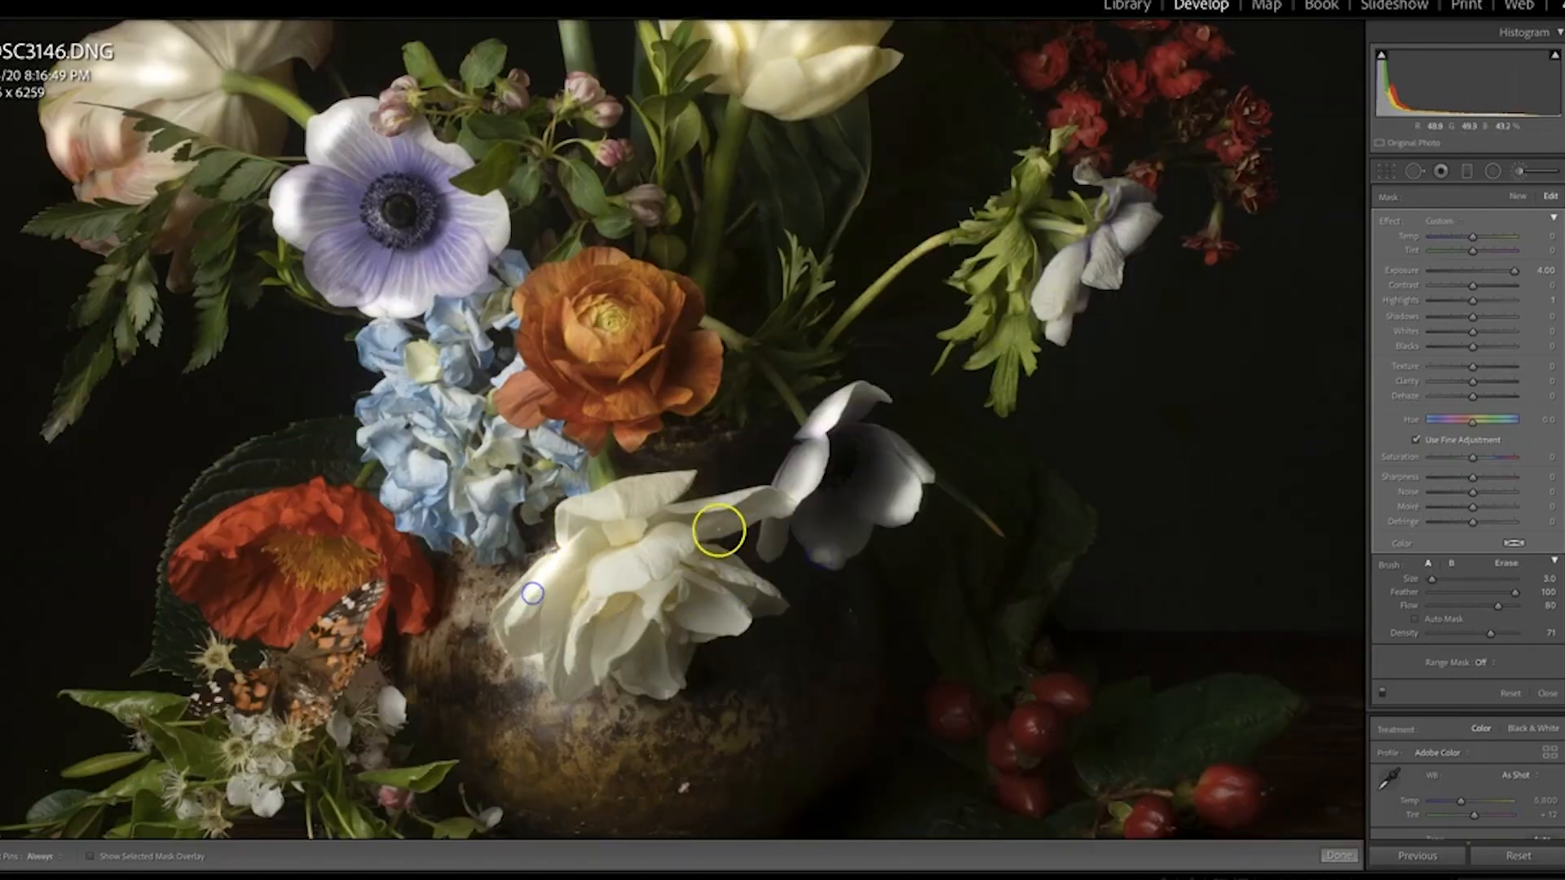
left_click(1242, 289)
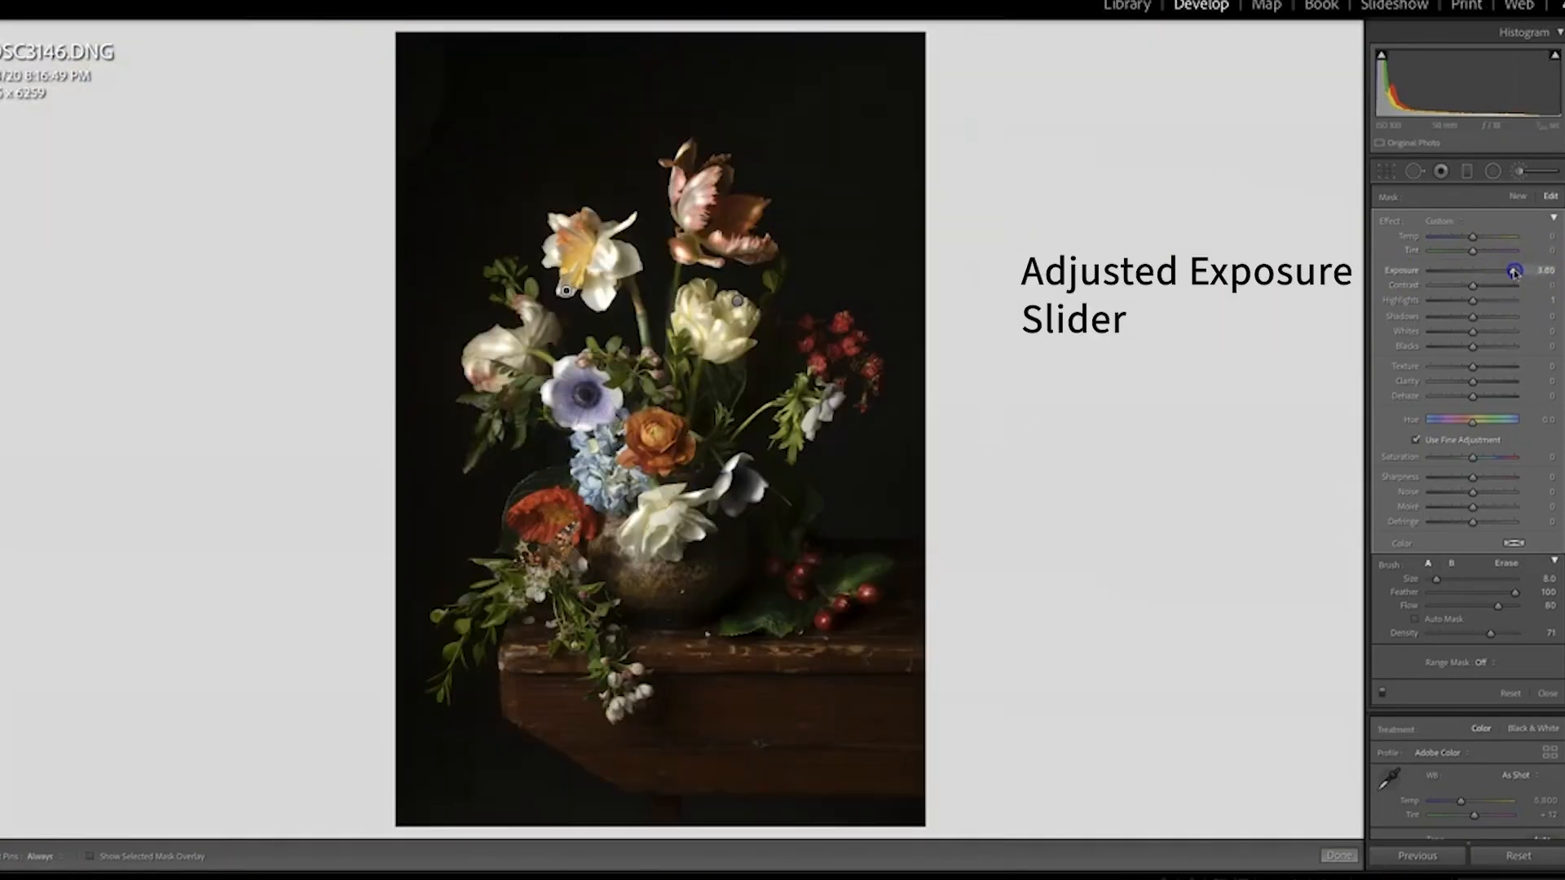
left_click_drag(1505, 272, 1483, 274)
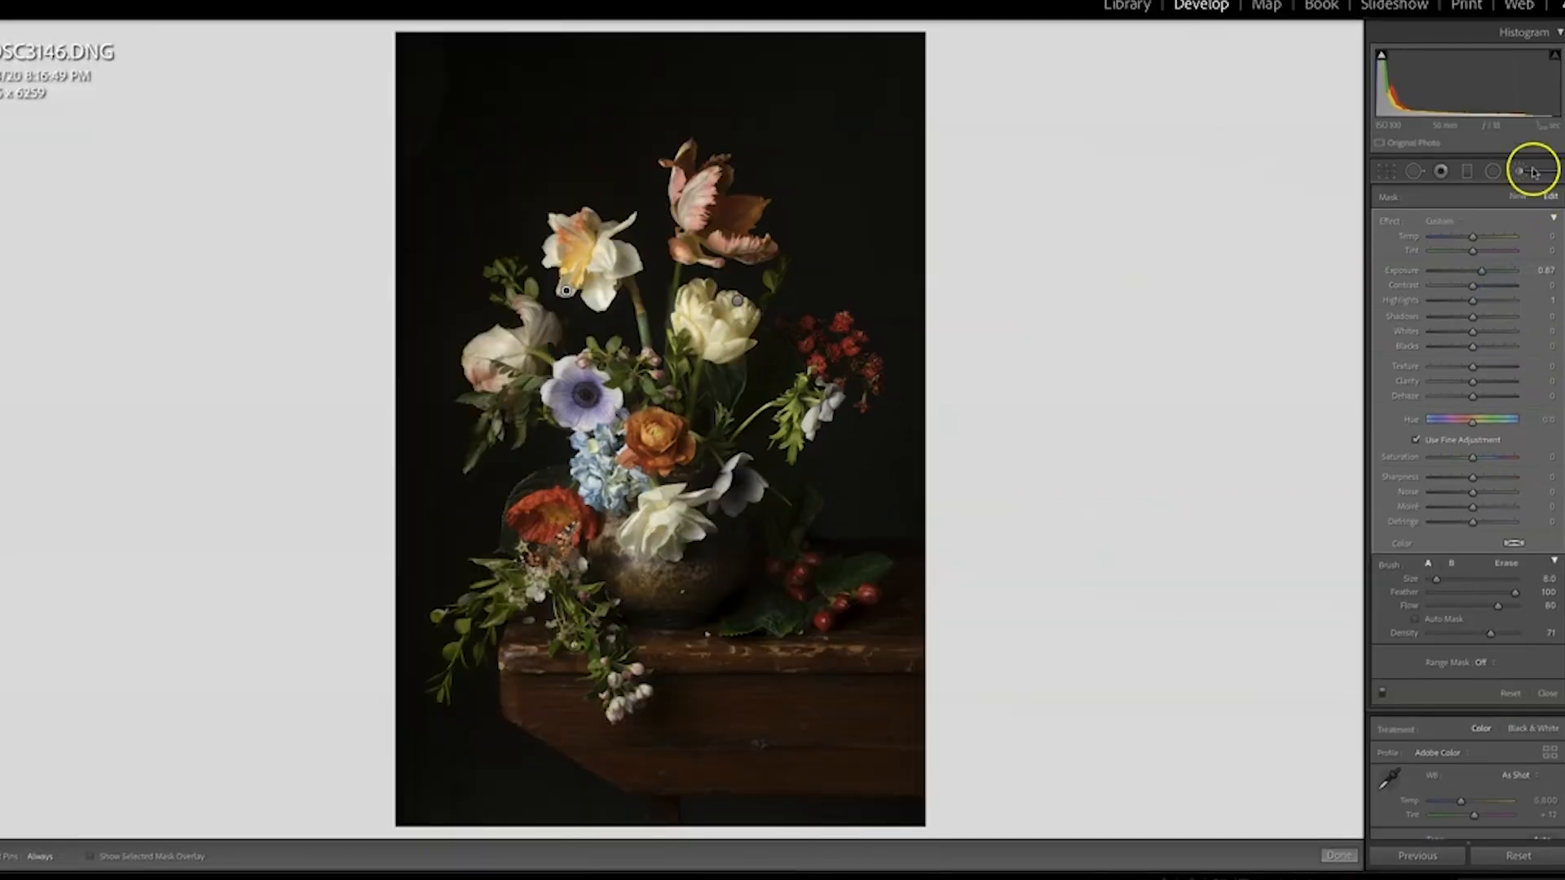
Add a slightly tilted graduated filter over the tabletop and lower part of the photo, and lower its Exposure
left_click(1477, 213)
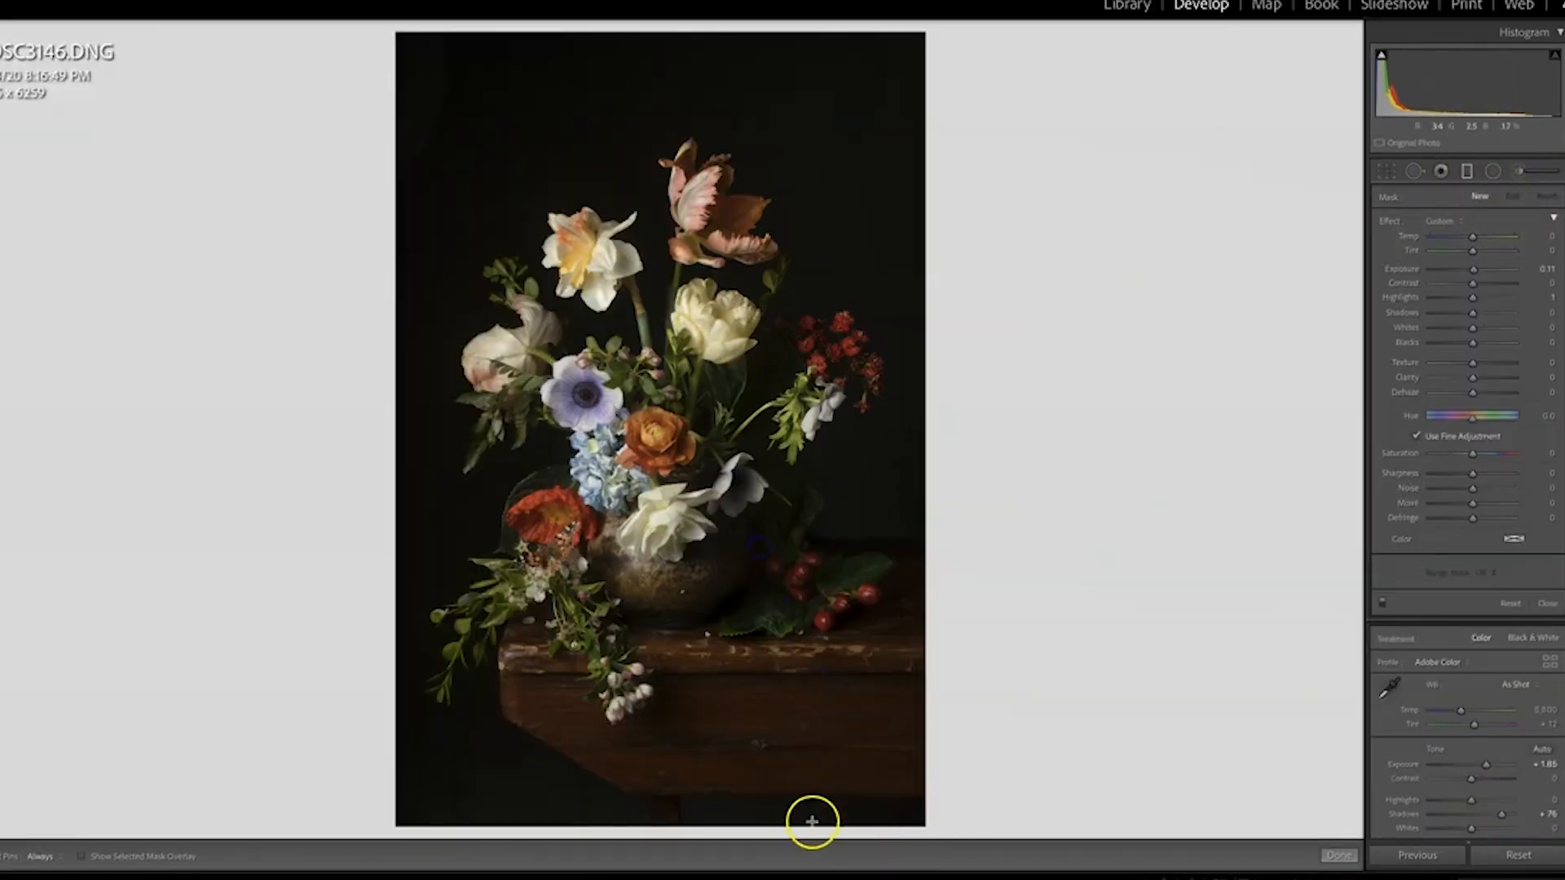
left_click_drag(795, 740, 759, 514)
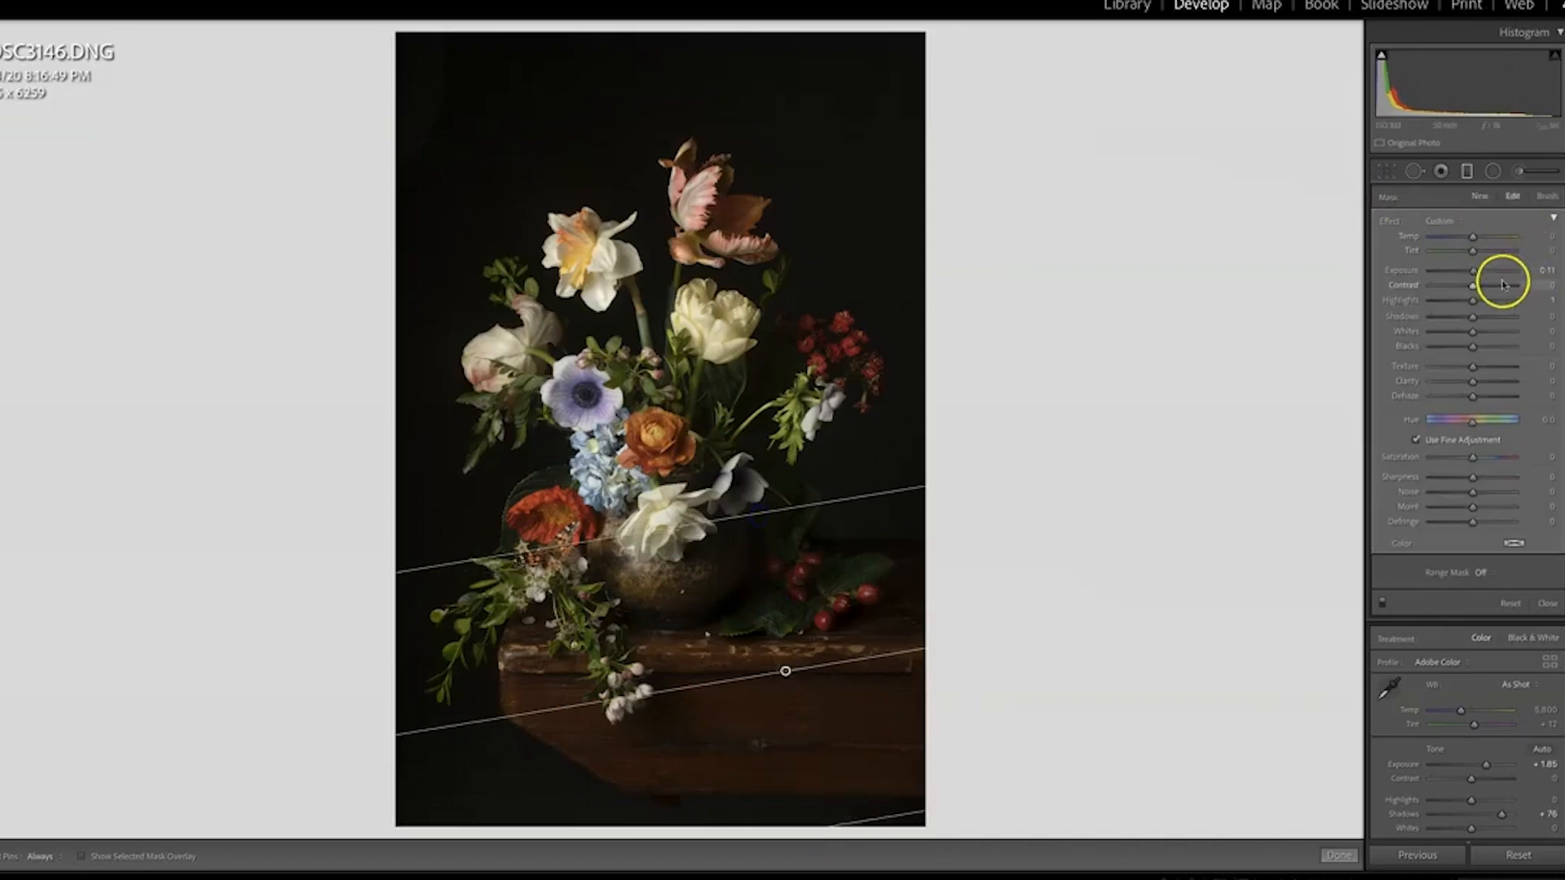
left_click_drag(1473, 270, 1460, 271)
left_click(1528, 181)
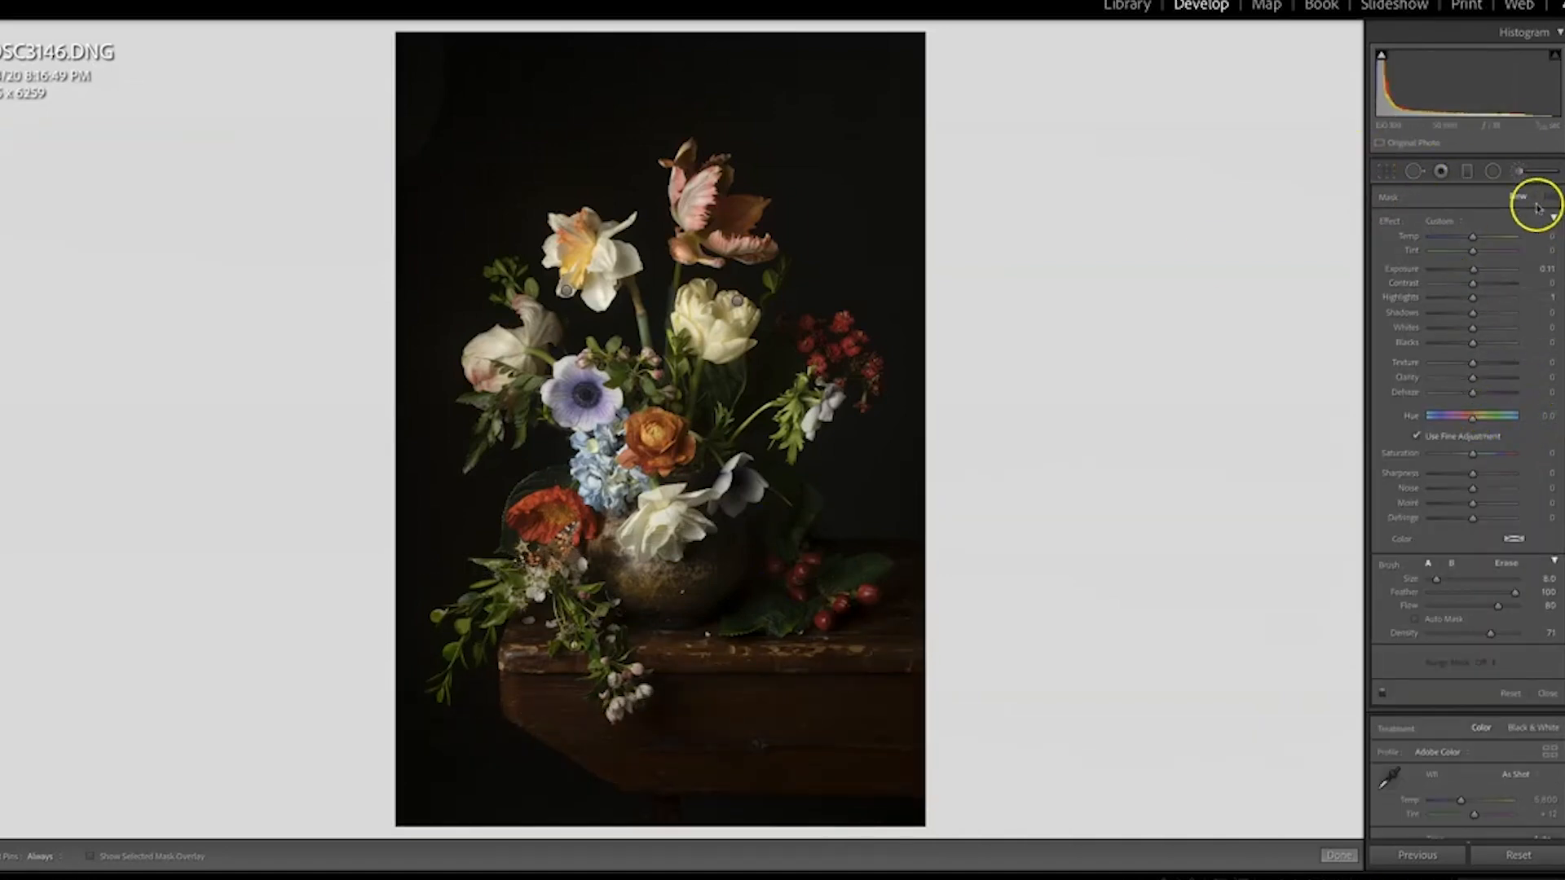
Close the brush adjustments and shape the tone curve by region, setting Lights to +7 and Shadows to -14
left_click(1541, 171)
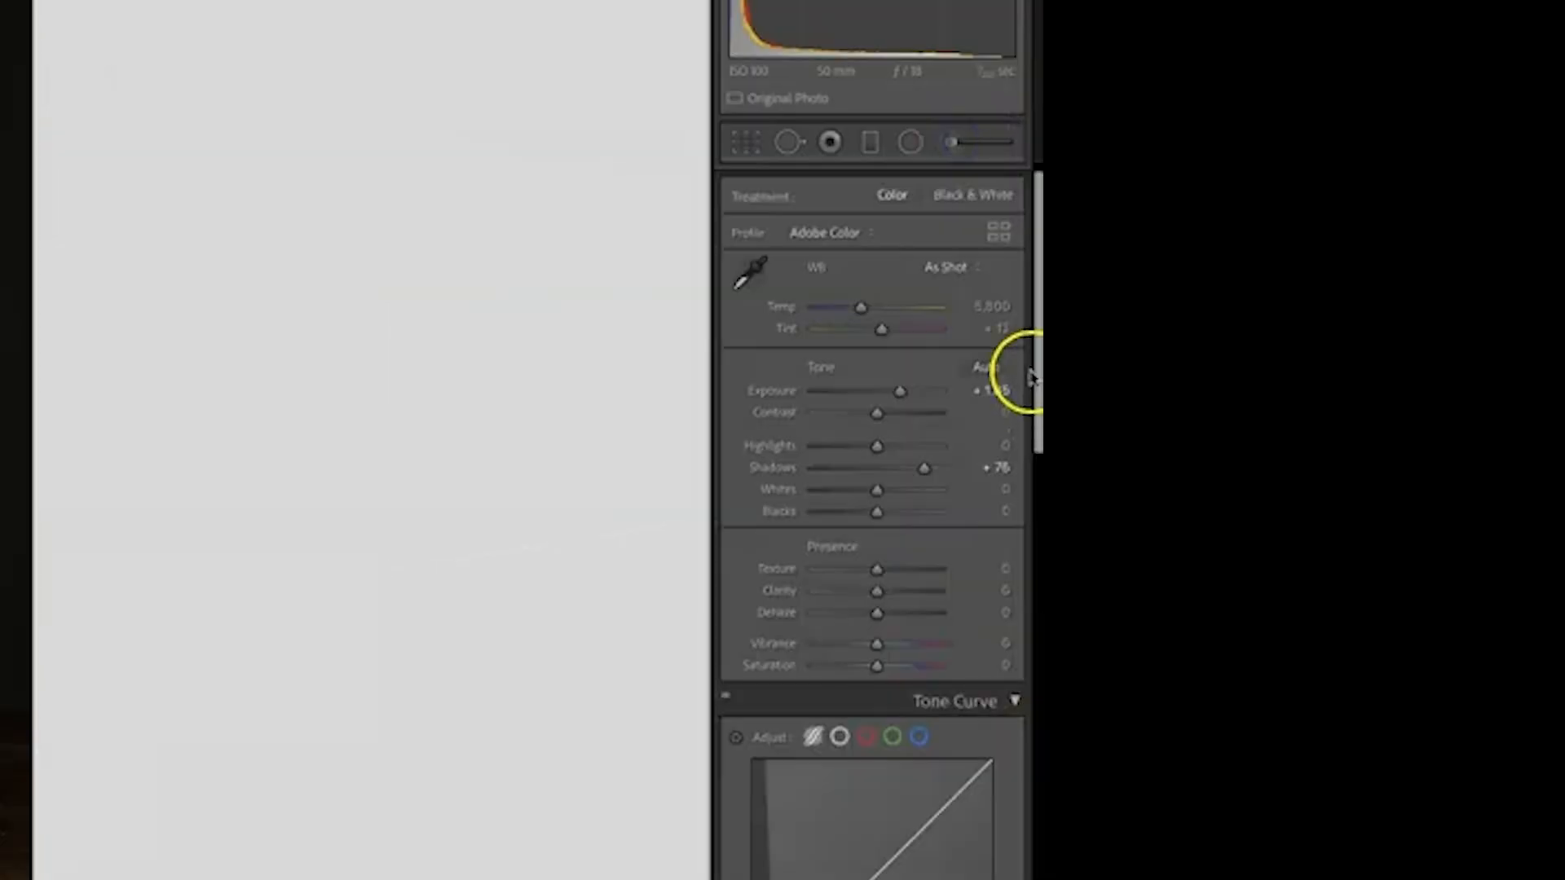
scroll(1562, 317, "down", 6)
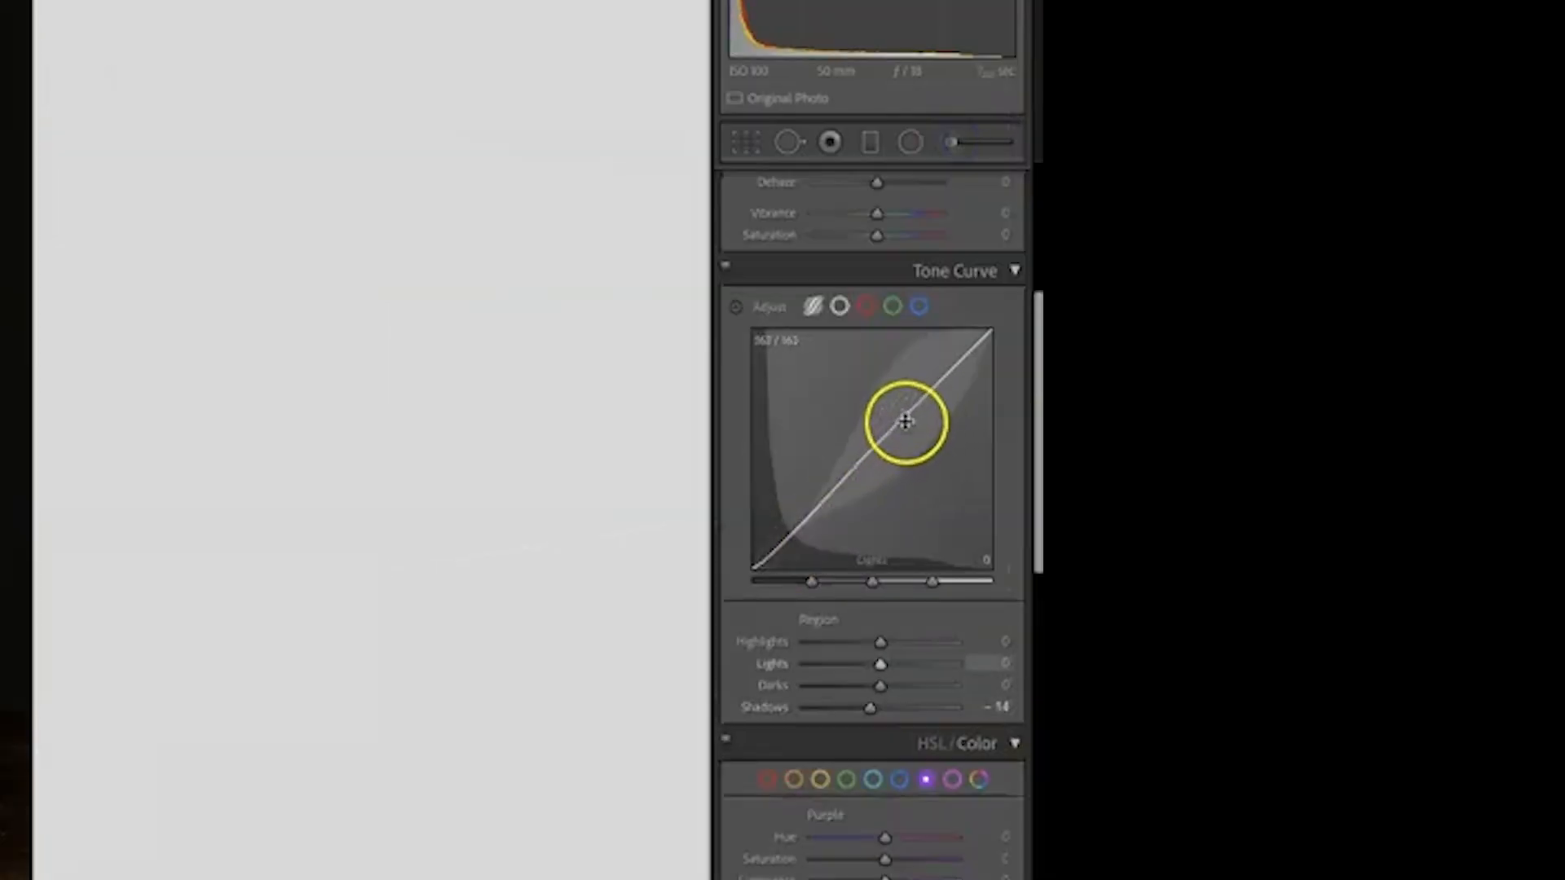
left_click_drag(905, 421, 900, 418)
left_click_drag(1037, 353, 1037, 445)
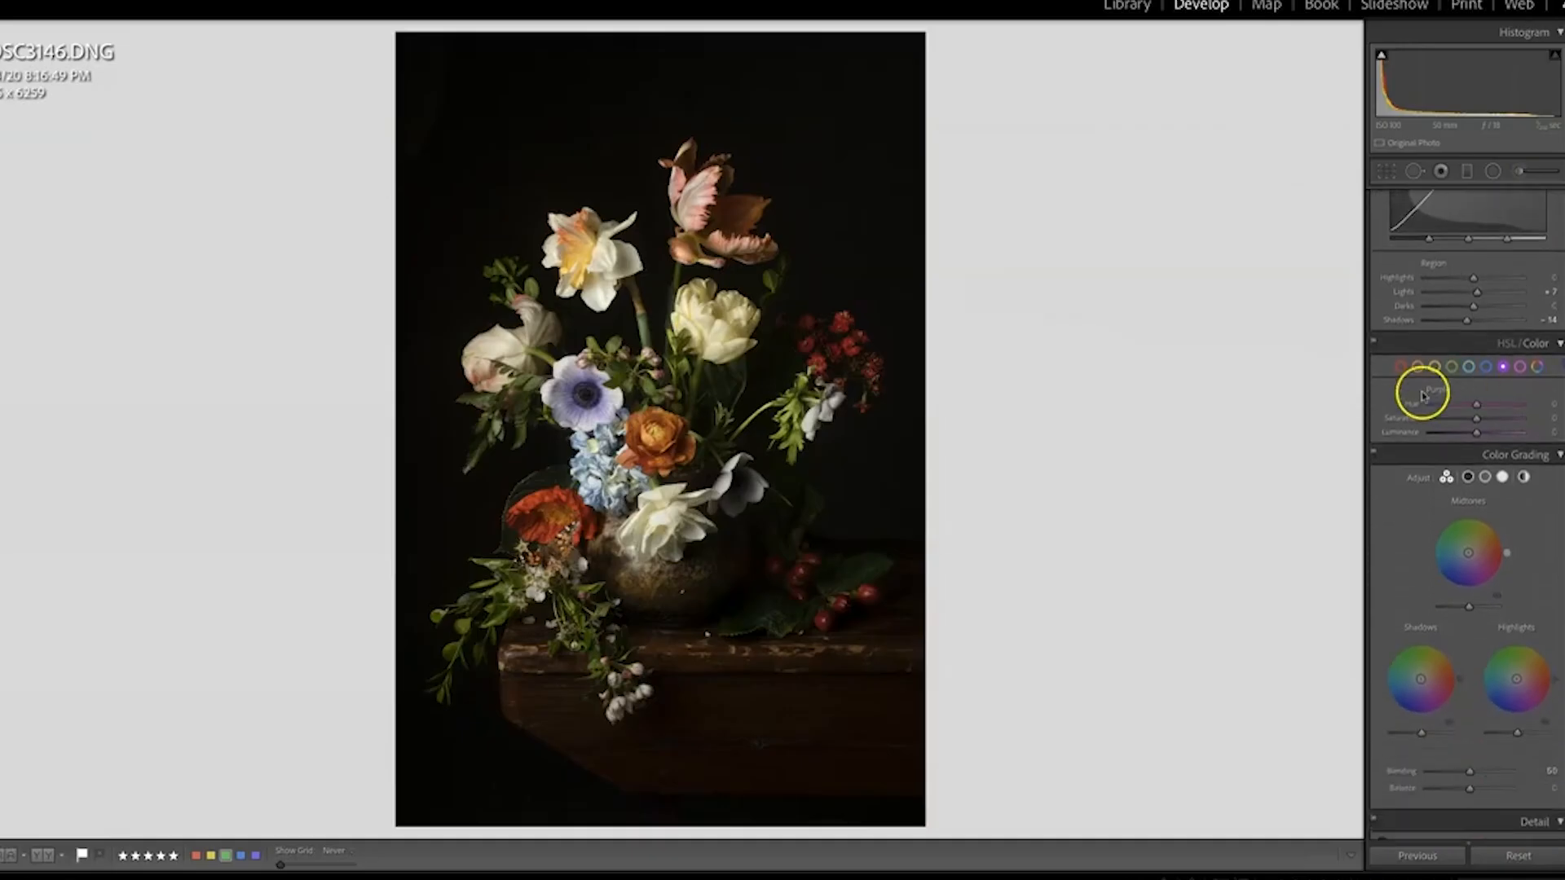
Shift the Magenta and Purple hues slightly toward pink to warm the purple anemone while leaving the Blue hue alone
left_click(1520, 368)
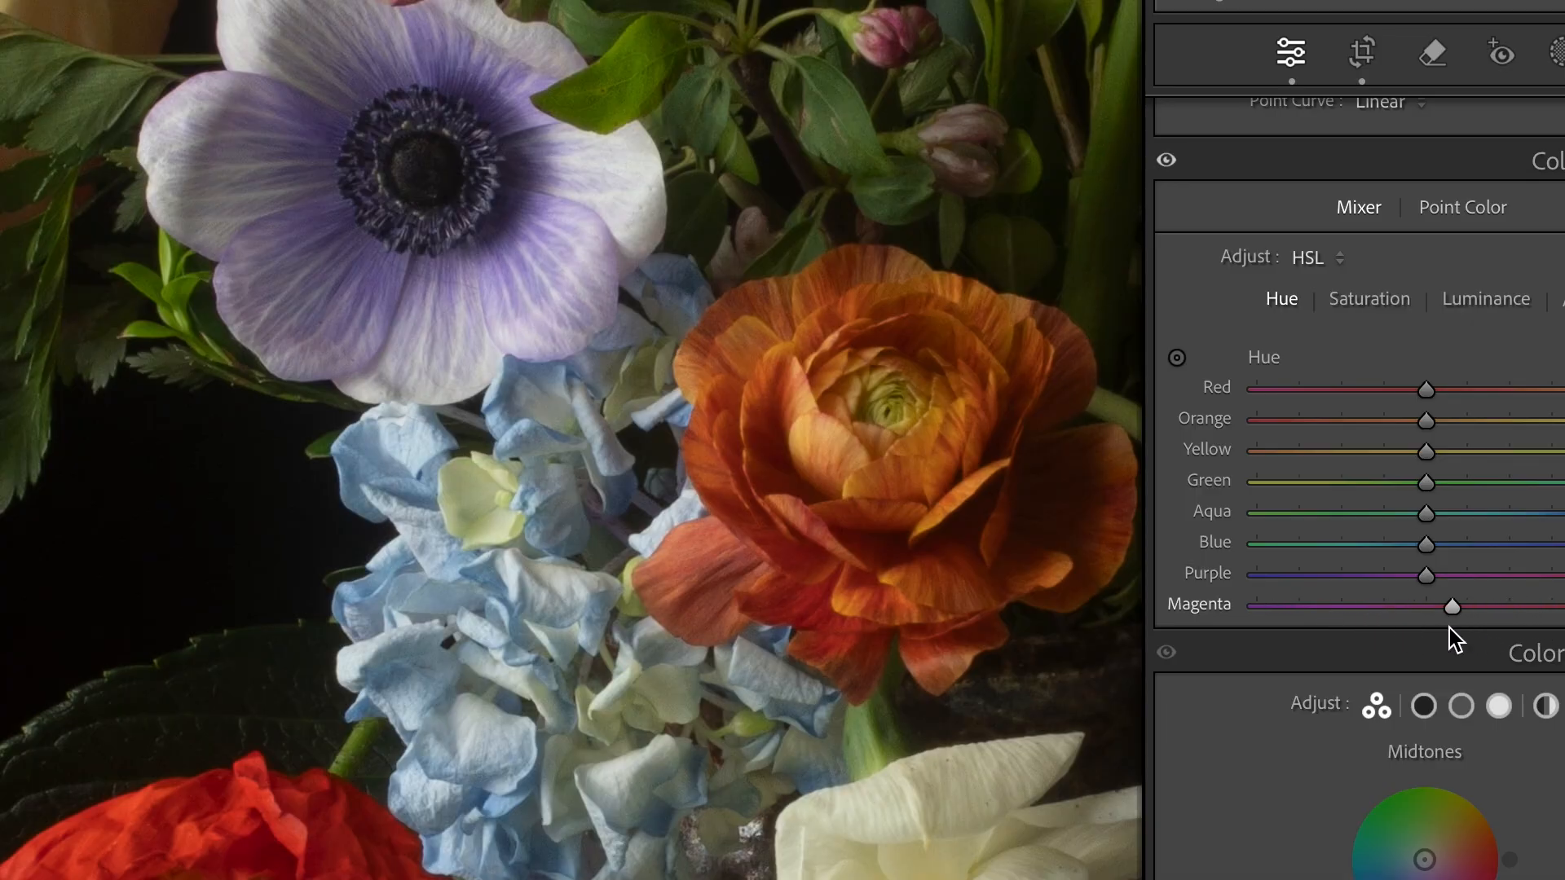
left_click_drag(1470, 628, 1464, 631)
left_click_drag(1430, 573, 1441, 595)
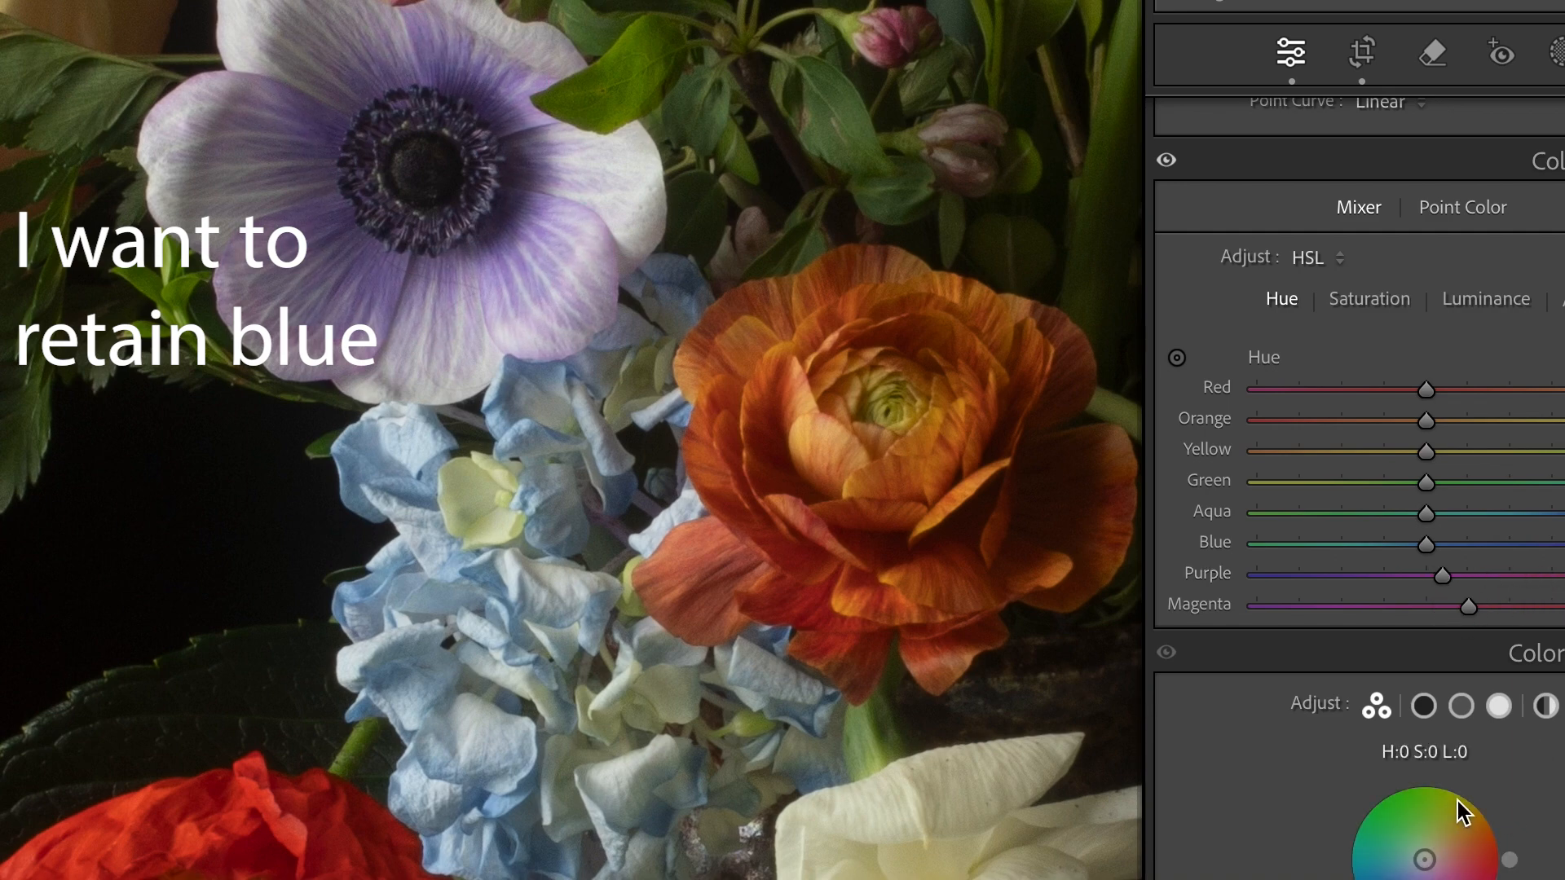
Slightly reduce the Red and Orange saturation to mute the warm tones of the wooden table
left_click_drag(621, 825, 553, 540)
left_click(1367, 298)
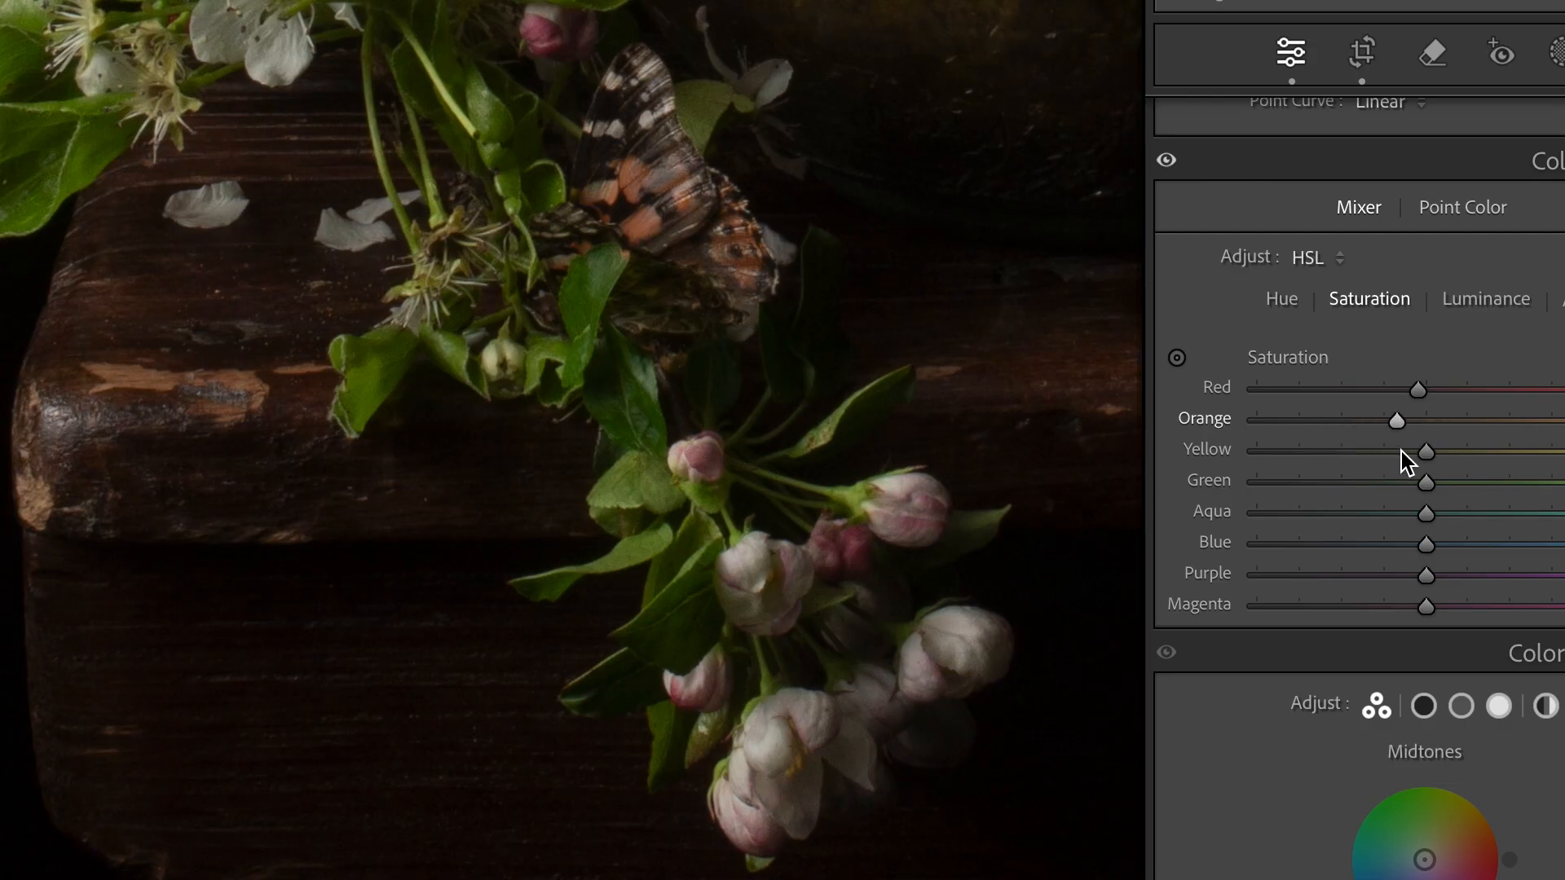
left_click_drag(1412, 454, 1391, 476)
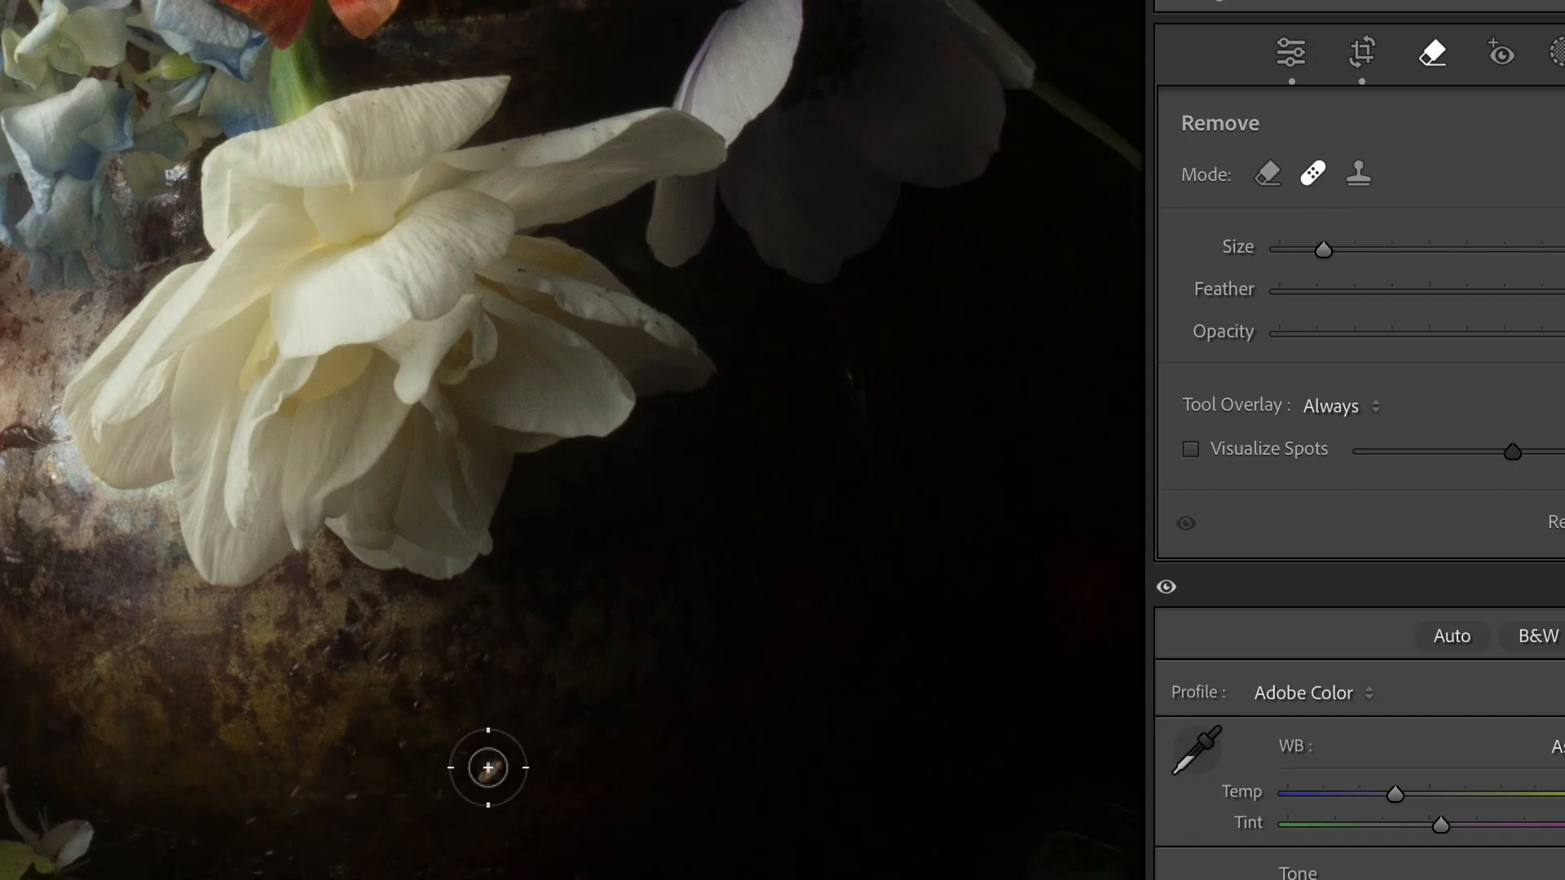
Remove the small bright spot on the vase's dark lower side and clone out the pale fleck on the tabletop beside the leaf
left_click(491, 771)
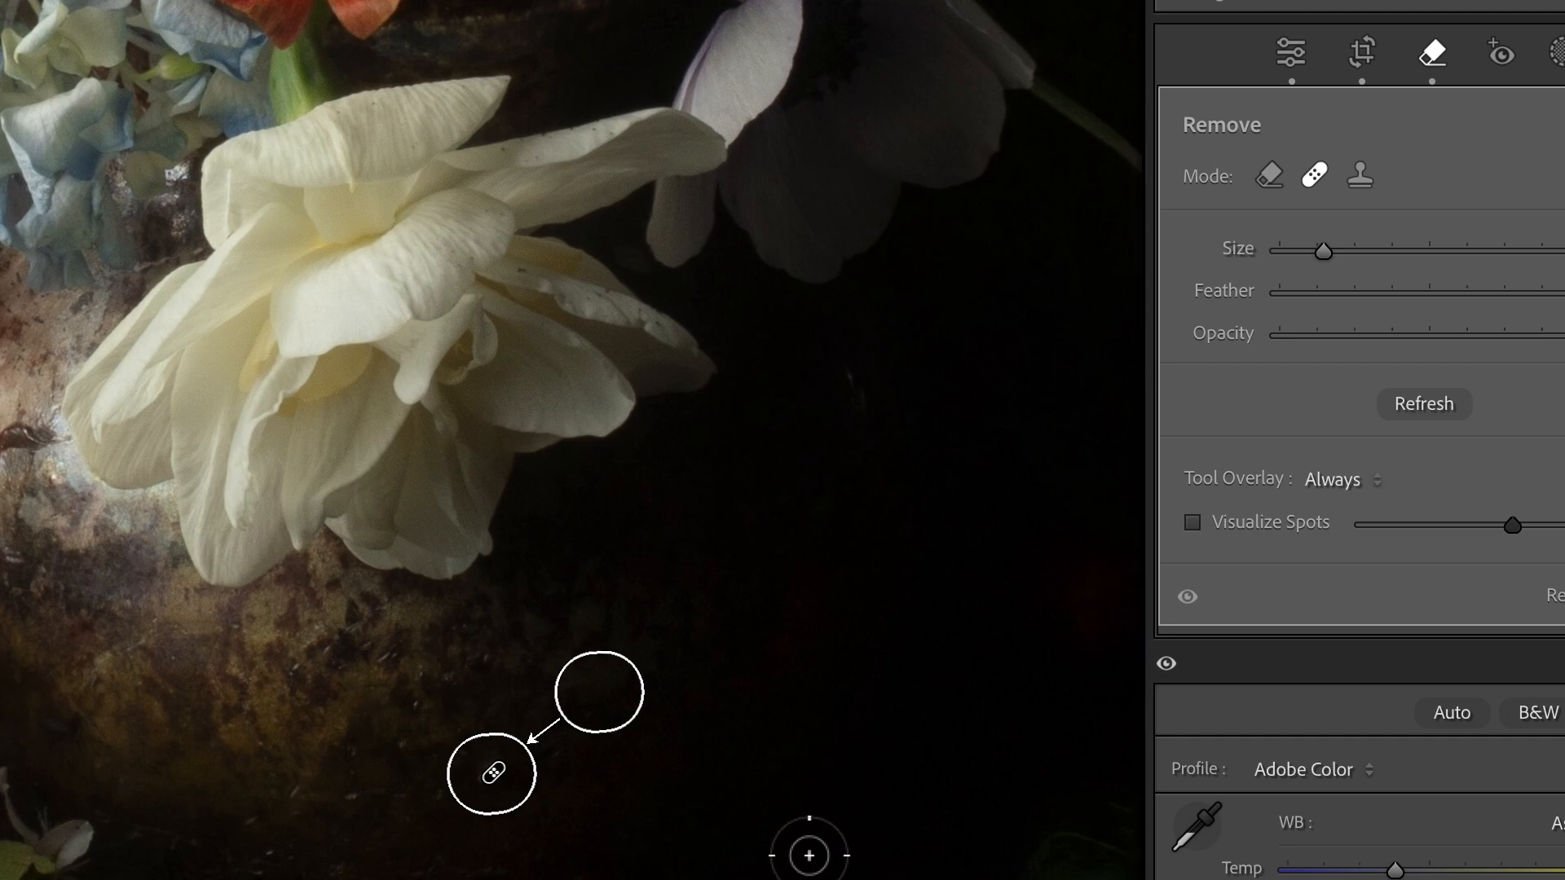
left_click_drag(772, 791, 454, 807)
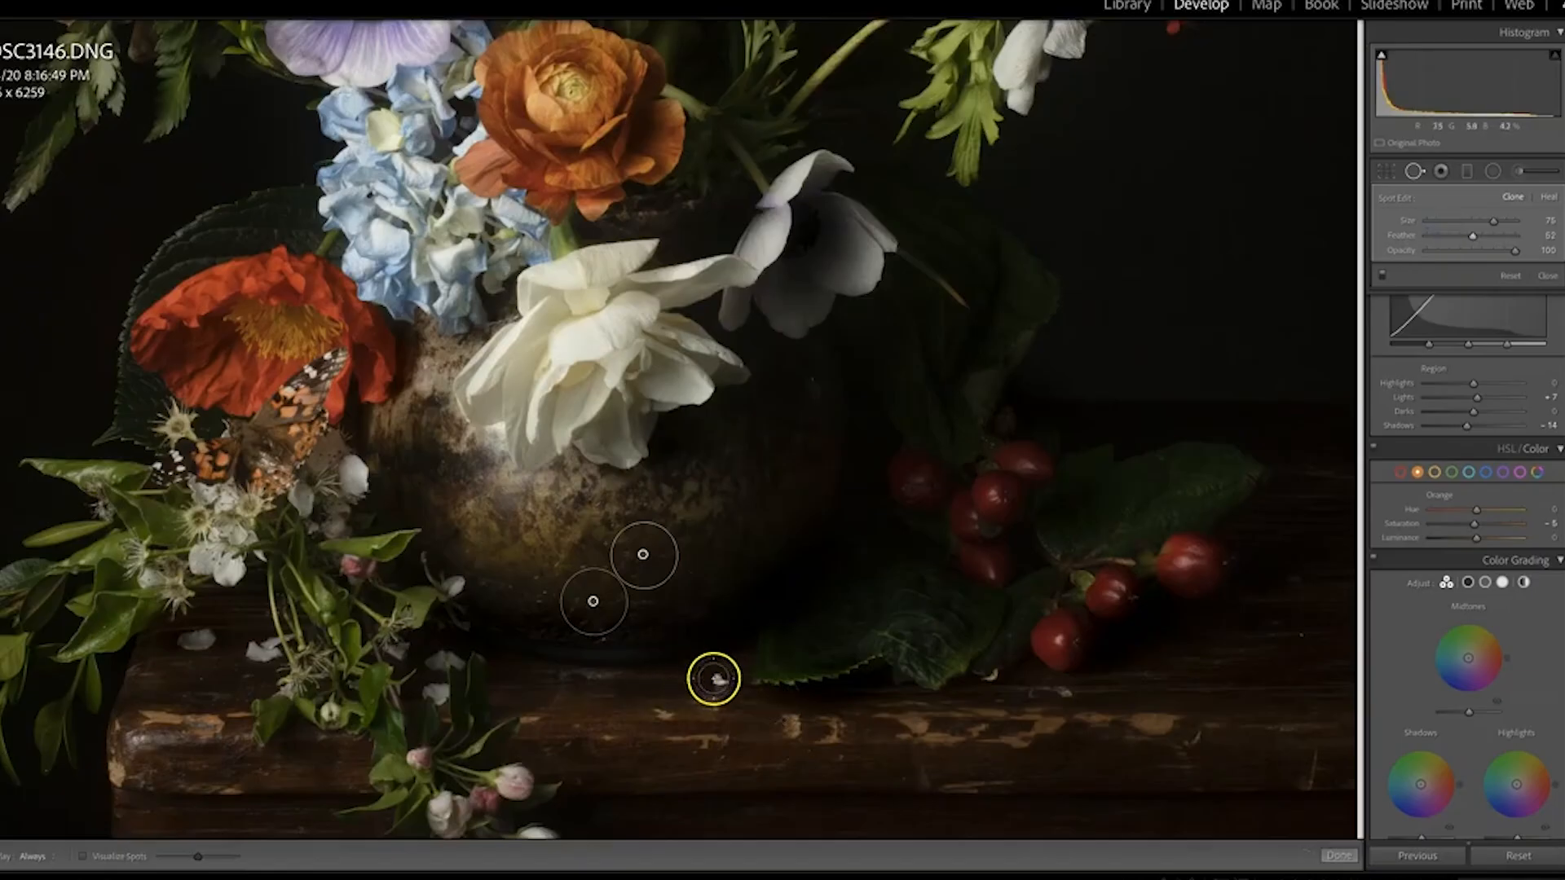
left_click_drag(720, 679, 717, 677)
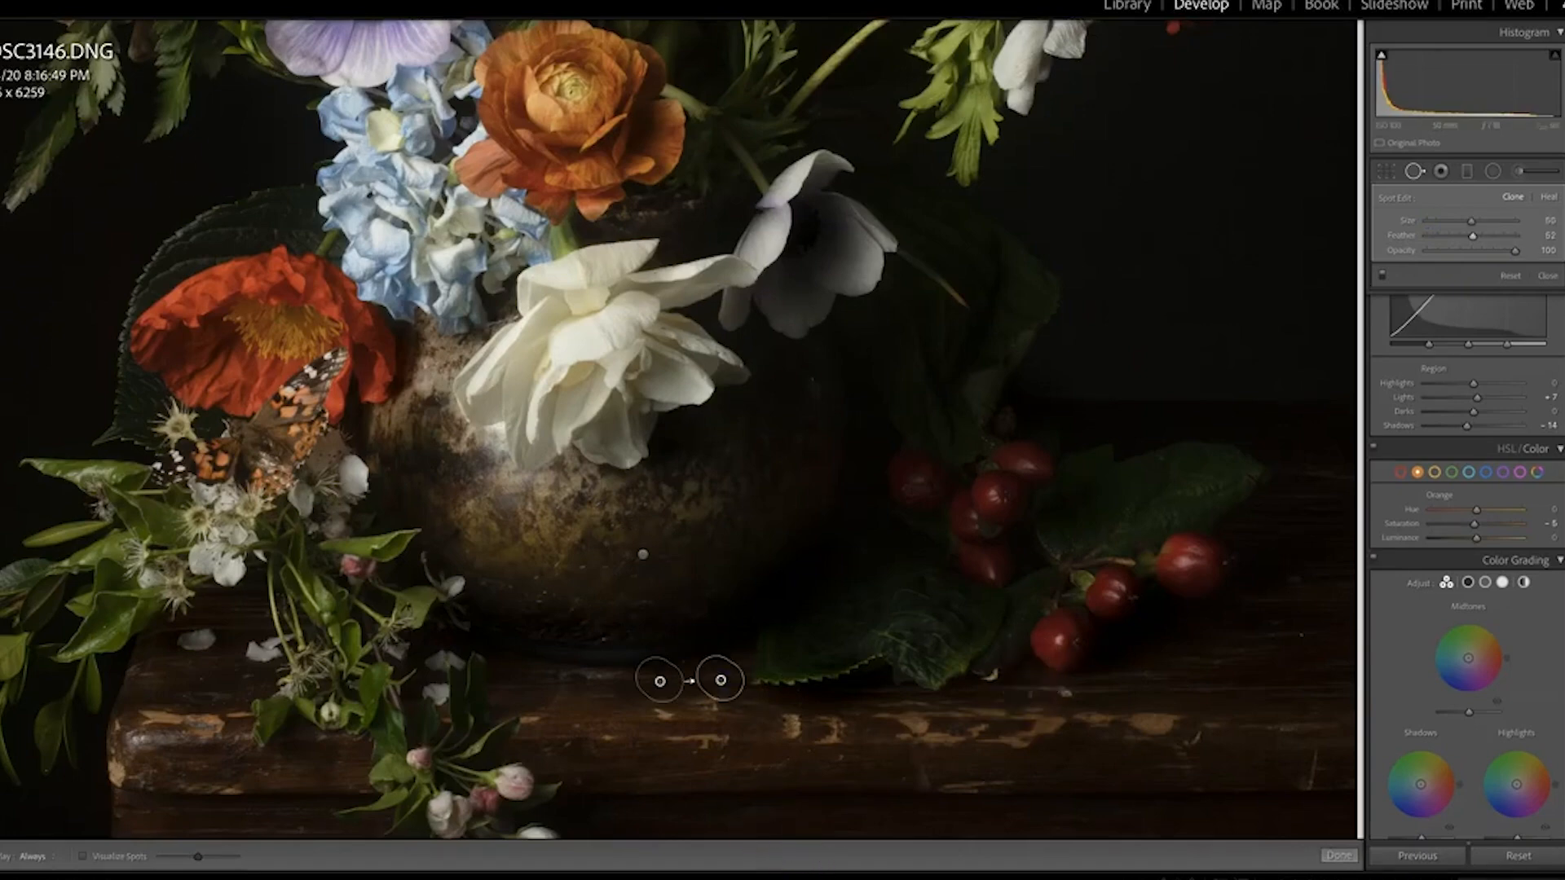
key("z")
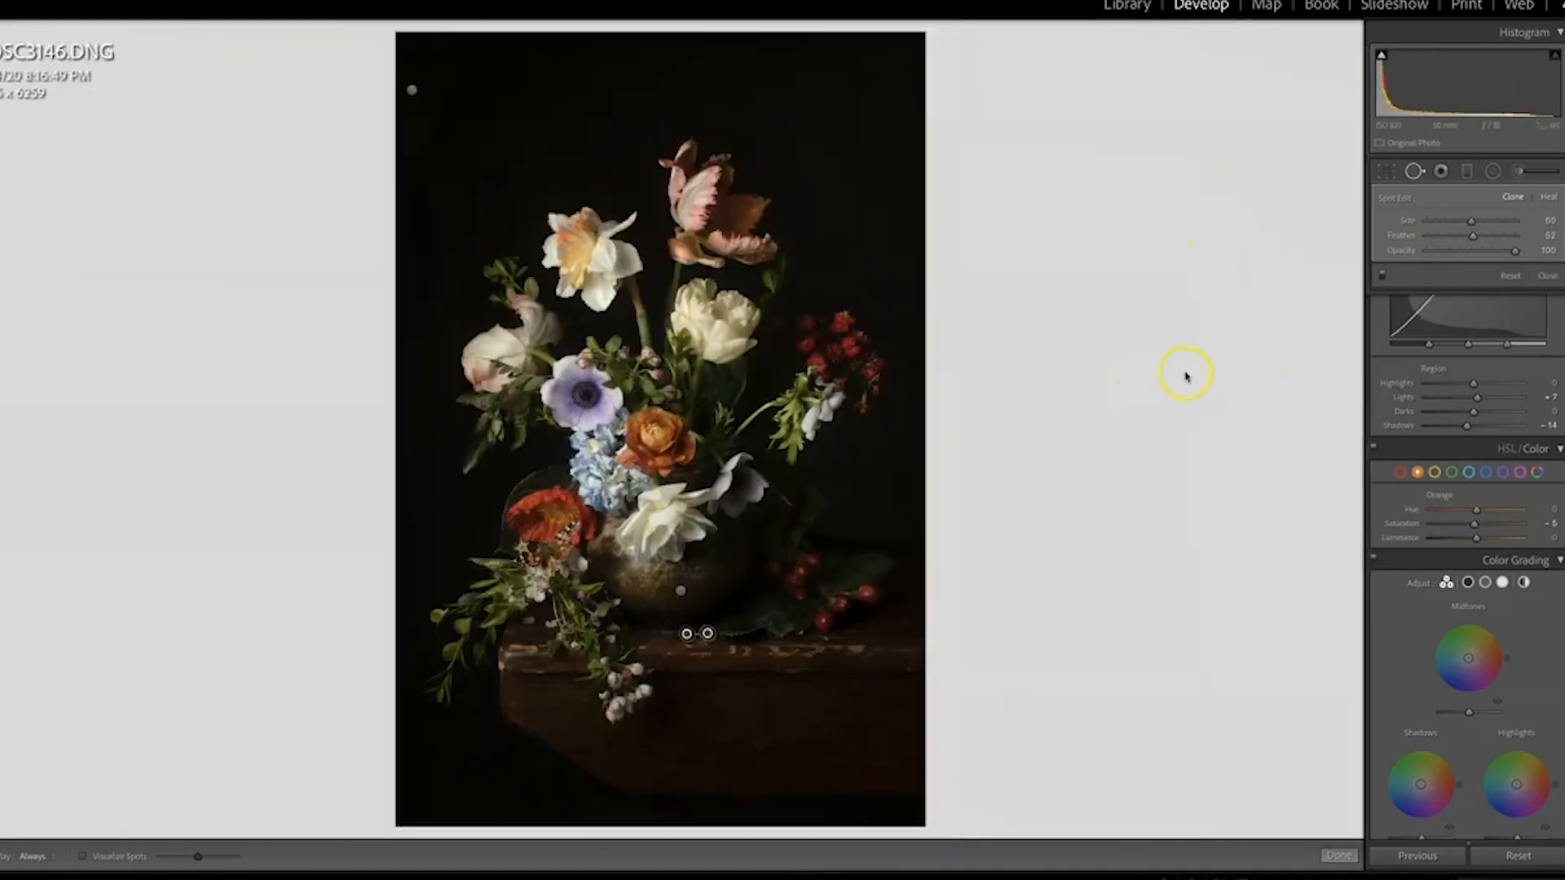